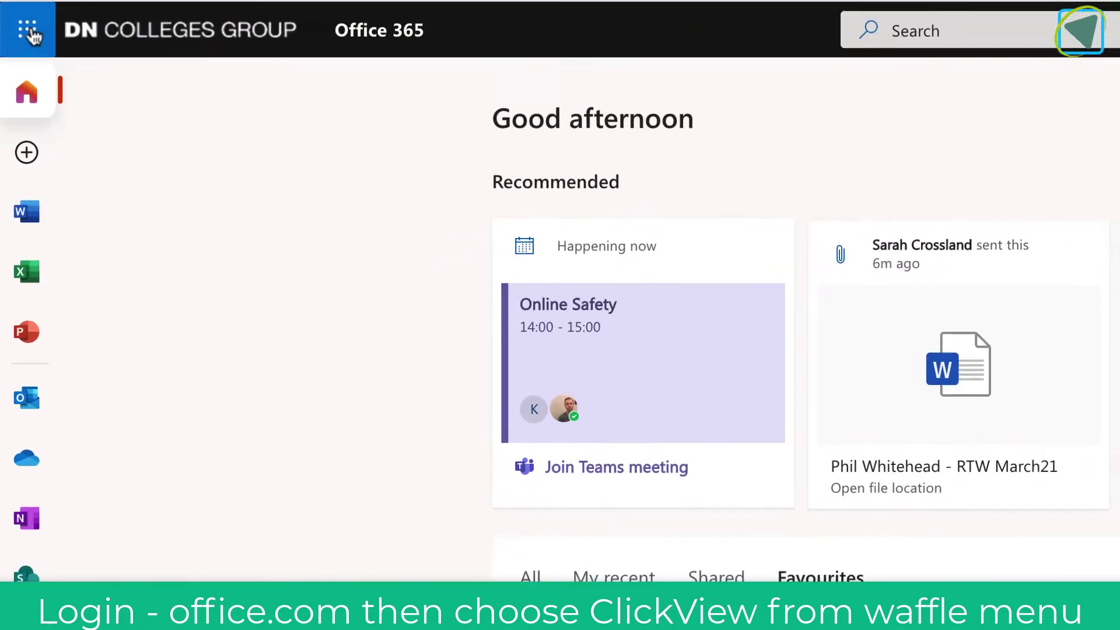
Find ClickView DC among all the Office 365 apps by searching for "click" and launch it
left_click(14, 93)
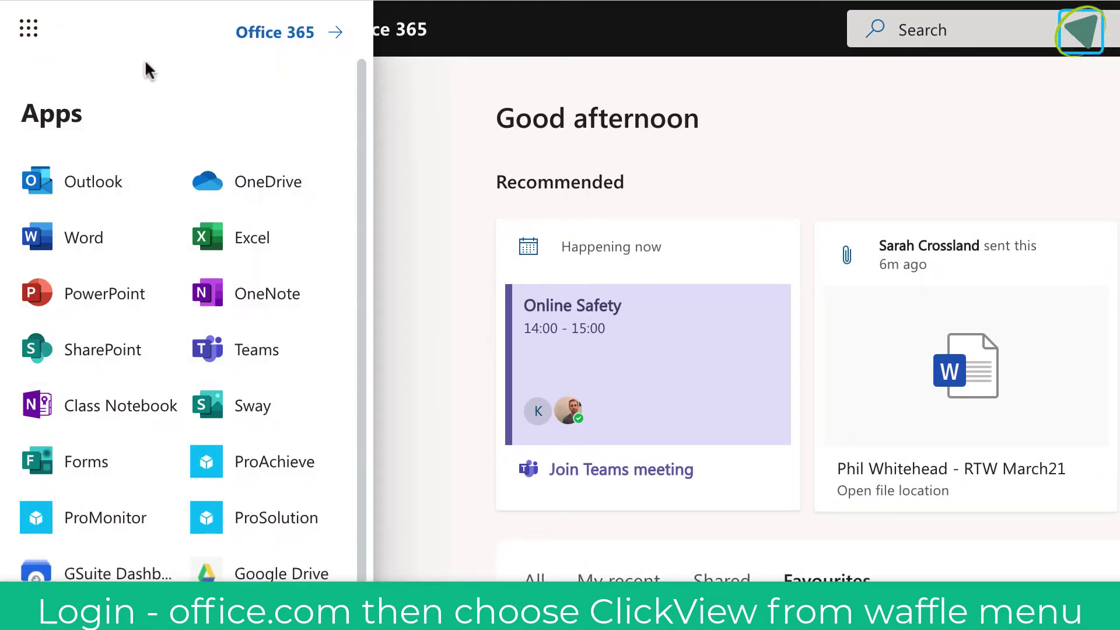
scroll(143, 68, "down", 5)
left_click(81, 551)
left_click(140, 135)
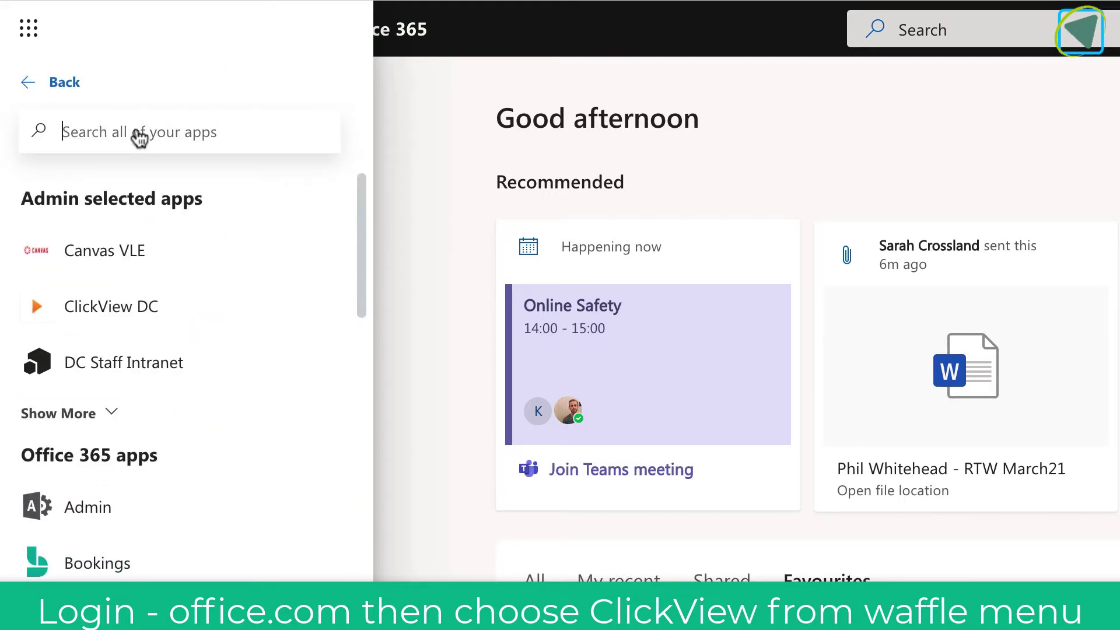
type("click")
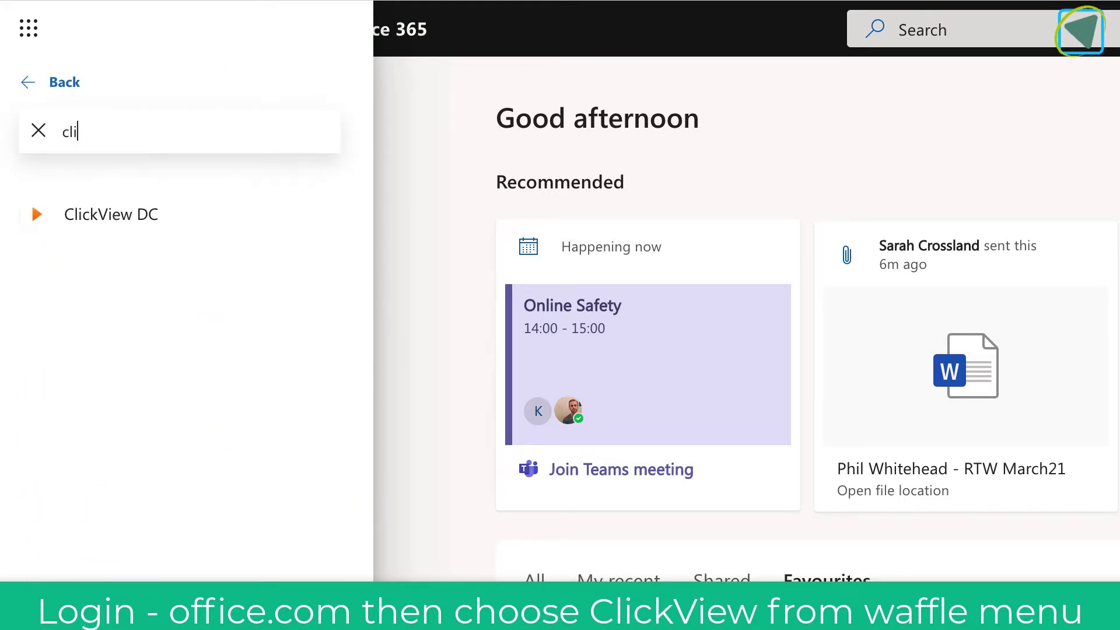
left_click(134, 204)
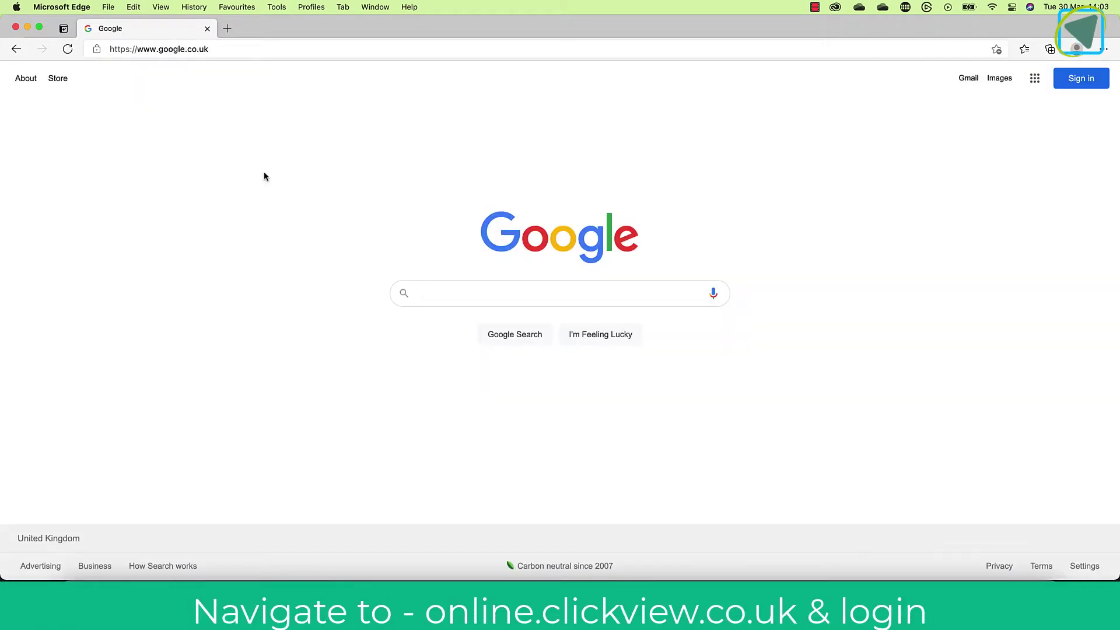
left_click(263, 48)
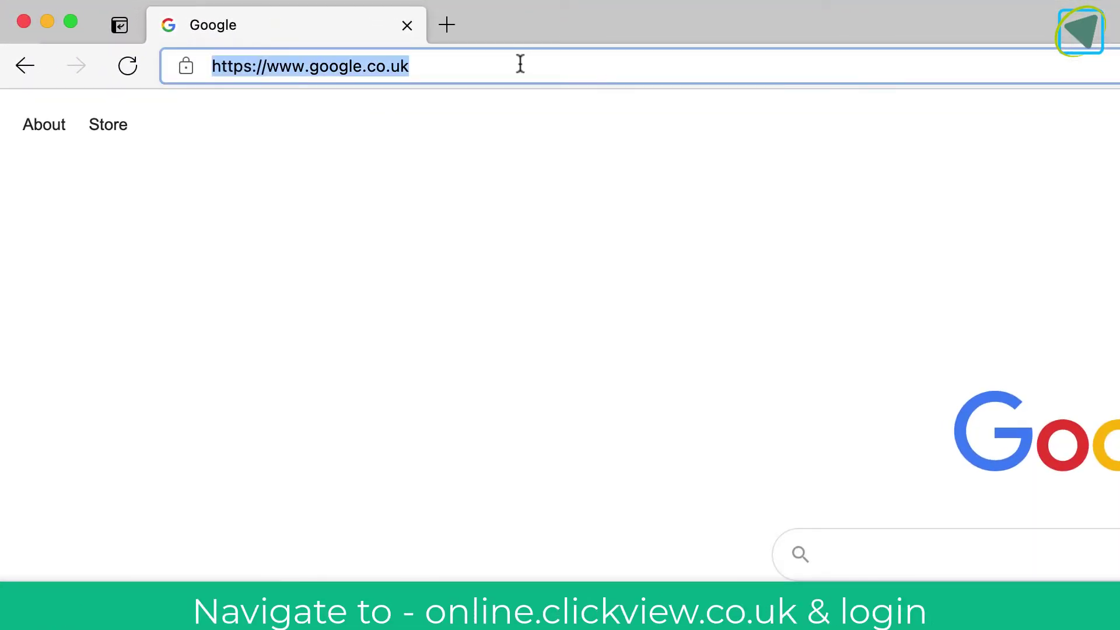
type("https://online.clickview.co.uk/")
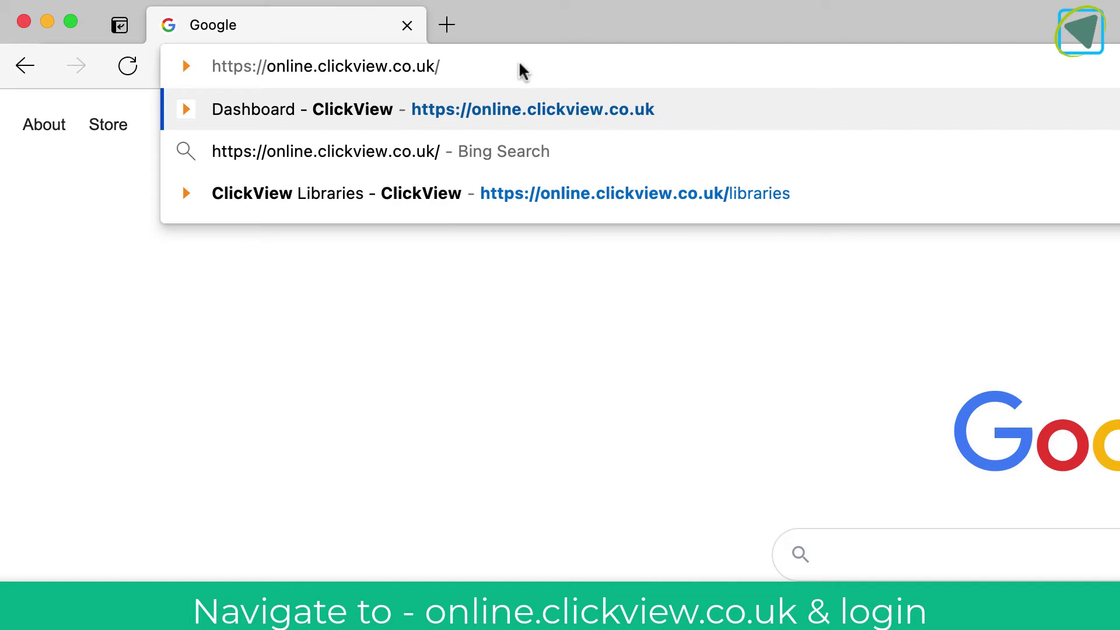
key("Return")
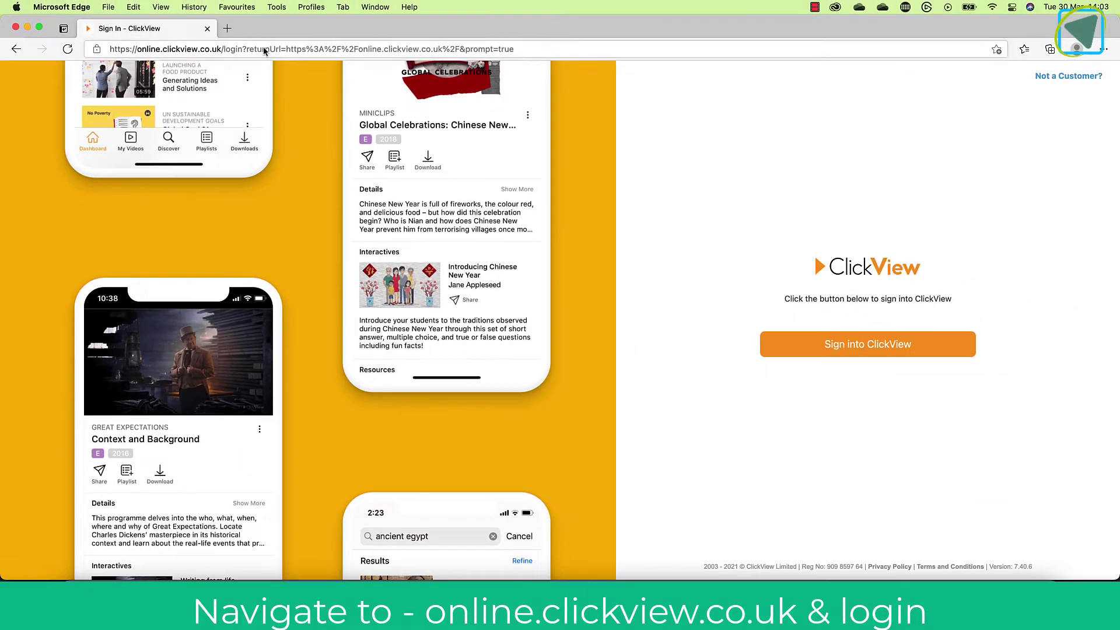
left_click(789, 342)
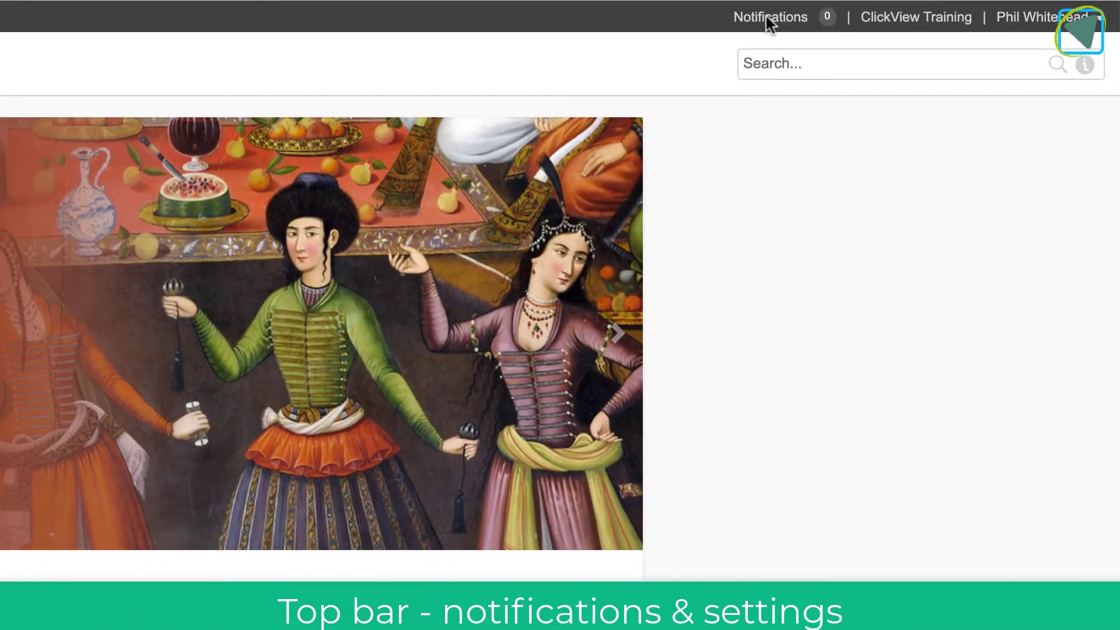
View the recent notifications and the account options, and close both again
left_click(769, 18)
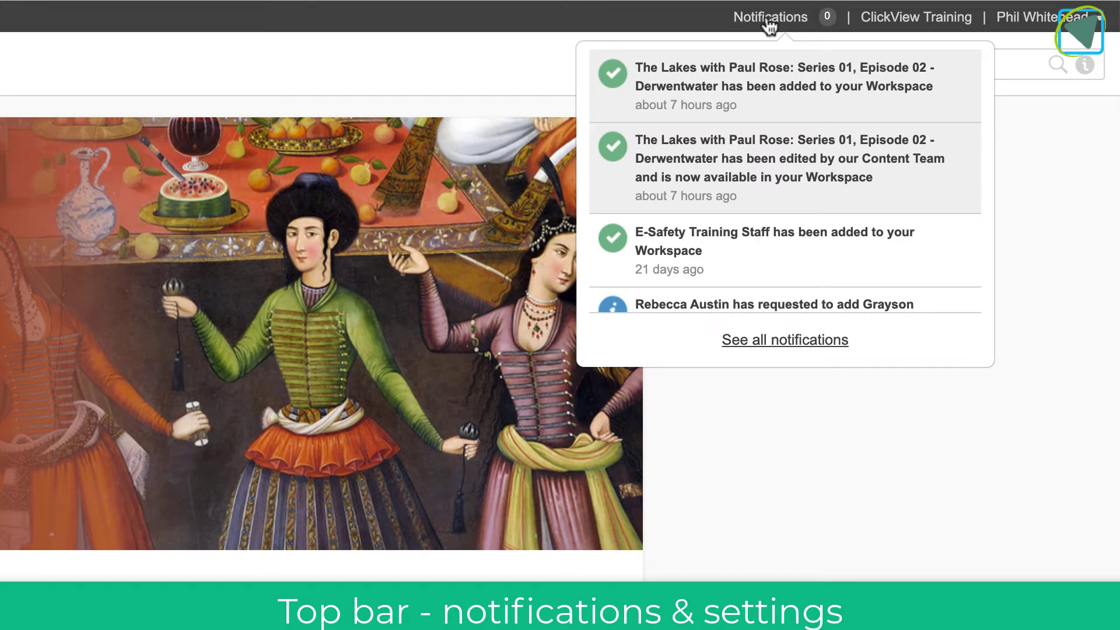
left_click(1021, 130)
left_click(1098, 26)
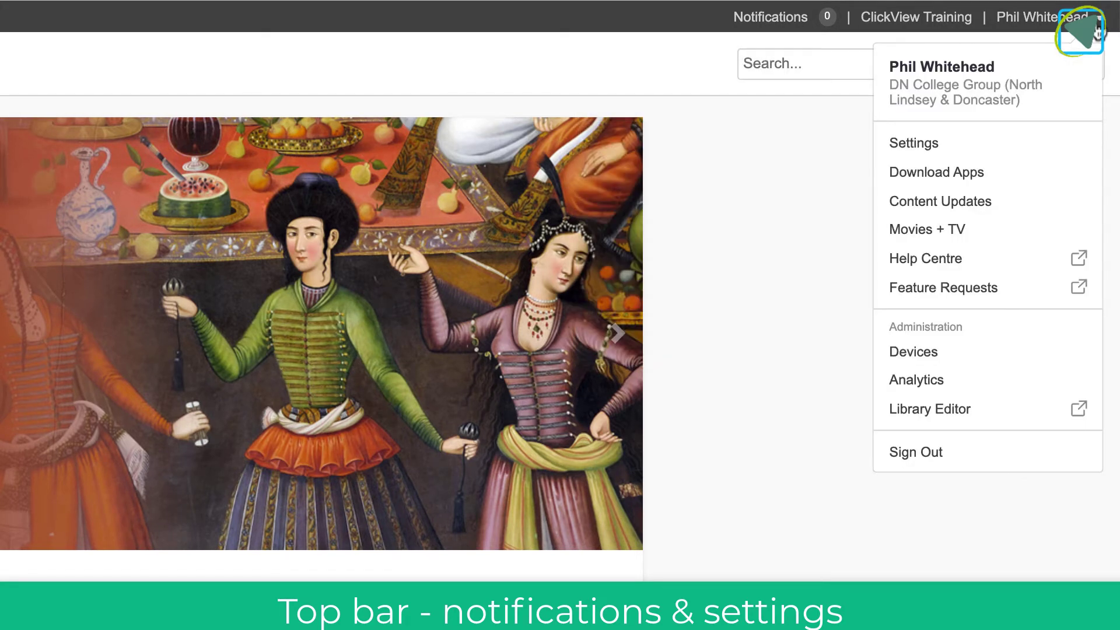
left_click(670, 83)
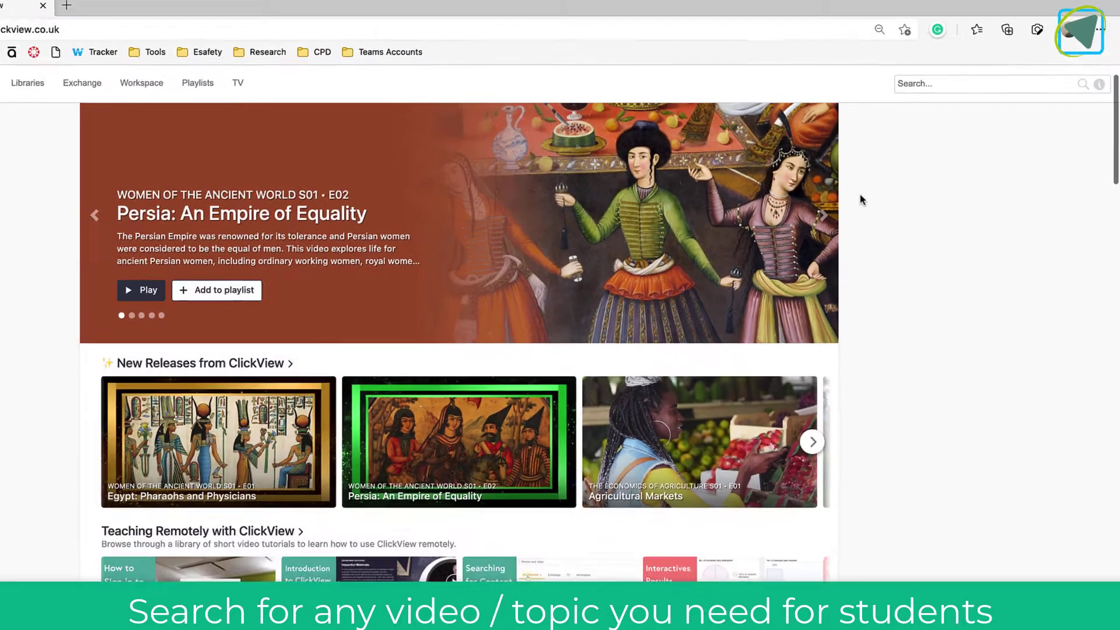
Look through the dashboard's video collections and search ClickView for "ratios", reusing the recent search
scroll(680, 259, "down", 4)
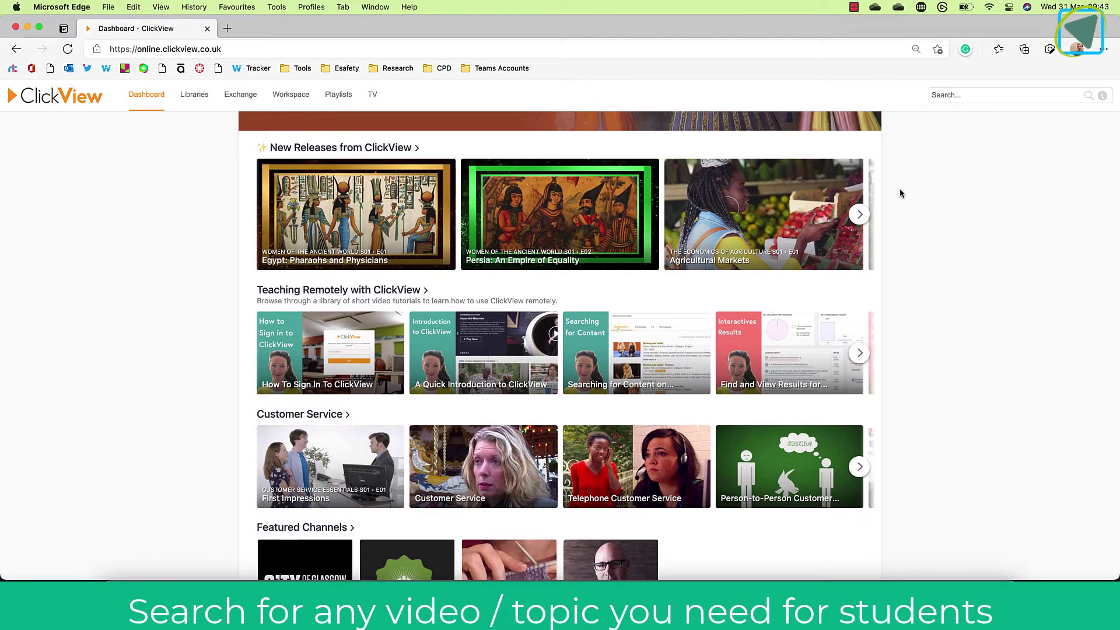
scroll(899, 188, "up", 2)
scroll(900, 188, "up", 3)
left_click(935, 111)
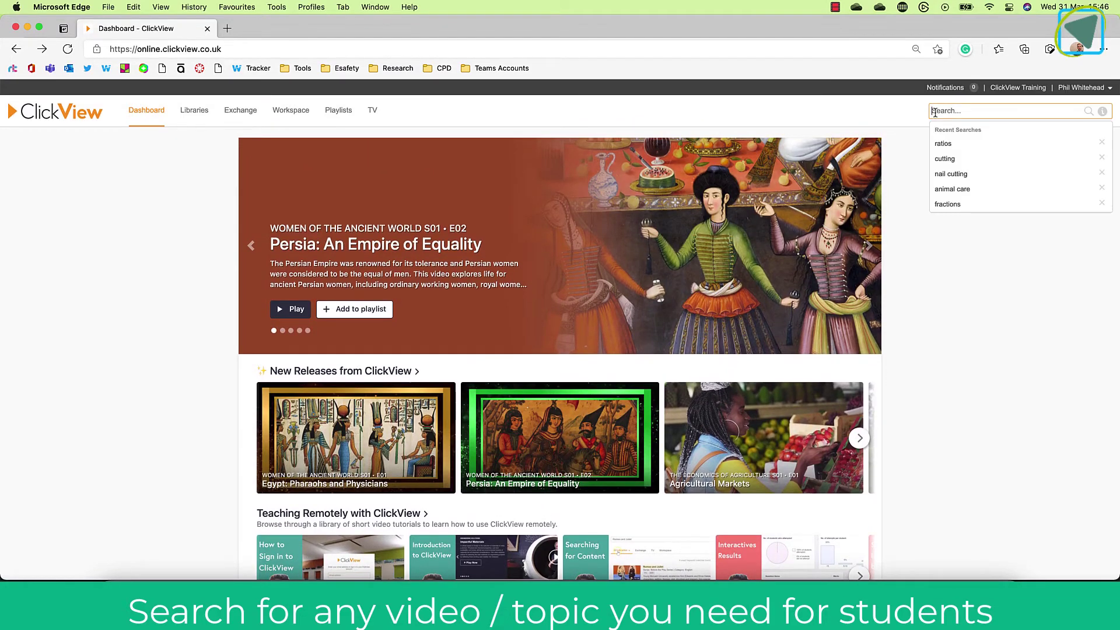
left_click(903, 141)
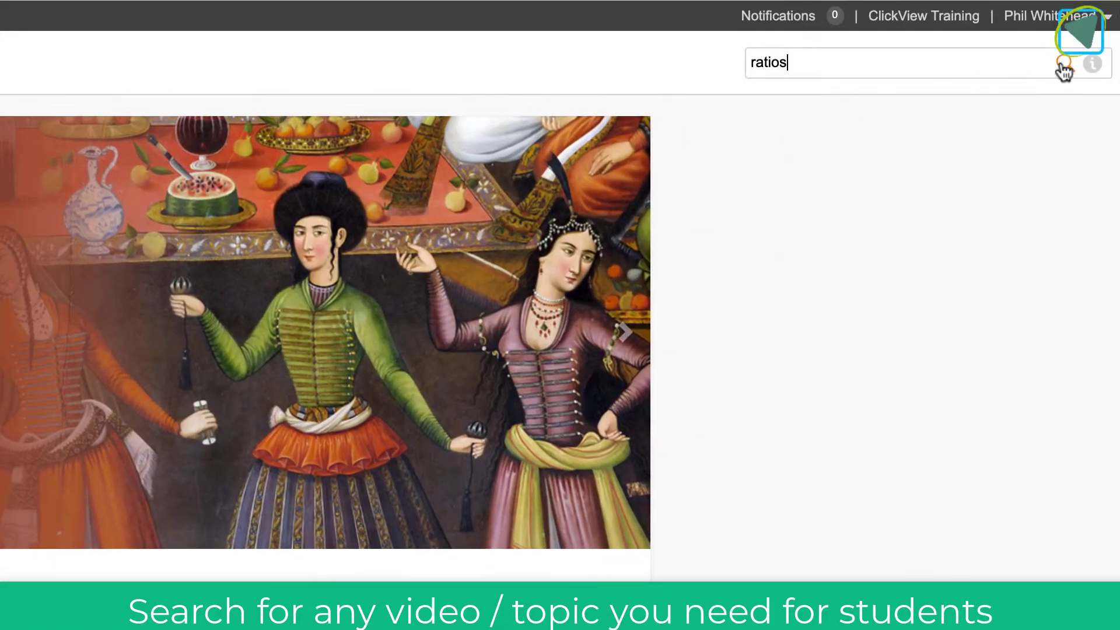
left_click(1083, 102)
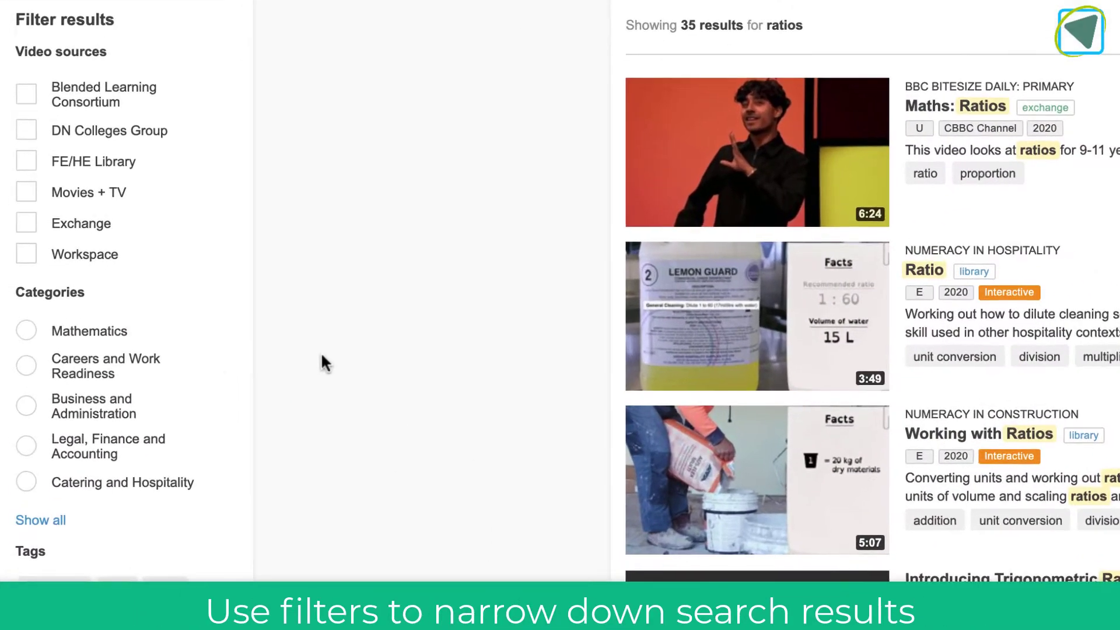
Filter the ratios results to the Careers and Work Readiness category and open the video Working with Ratios
left_click(26, 366)
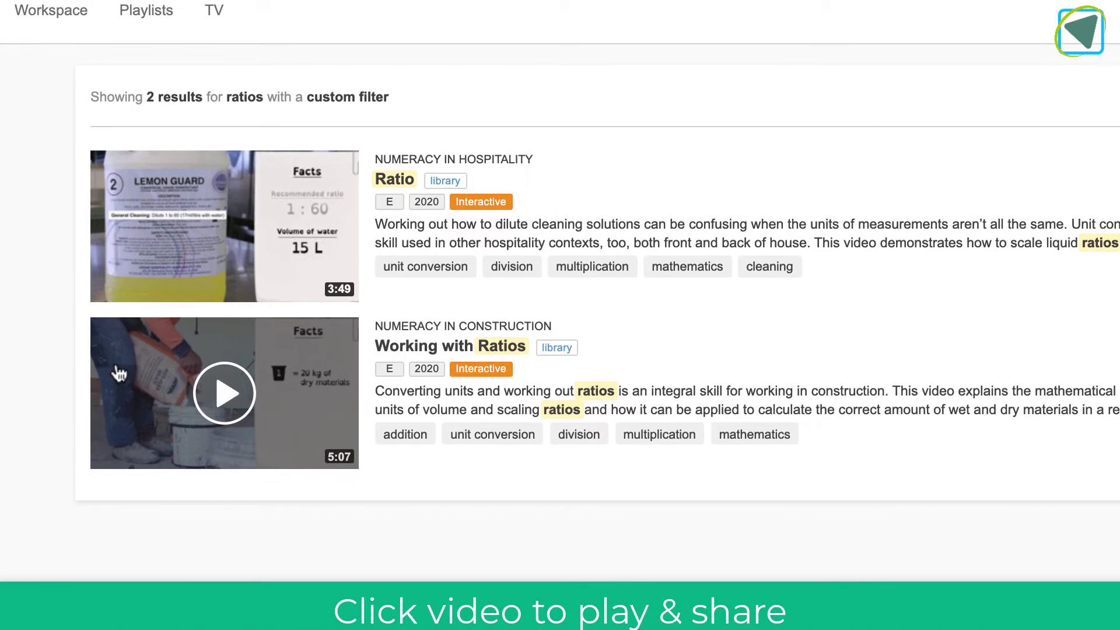
left_click(119, 373)
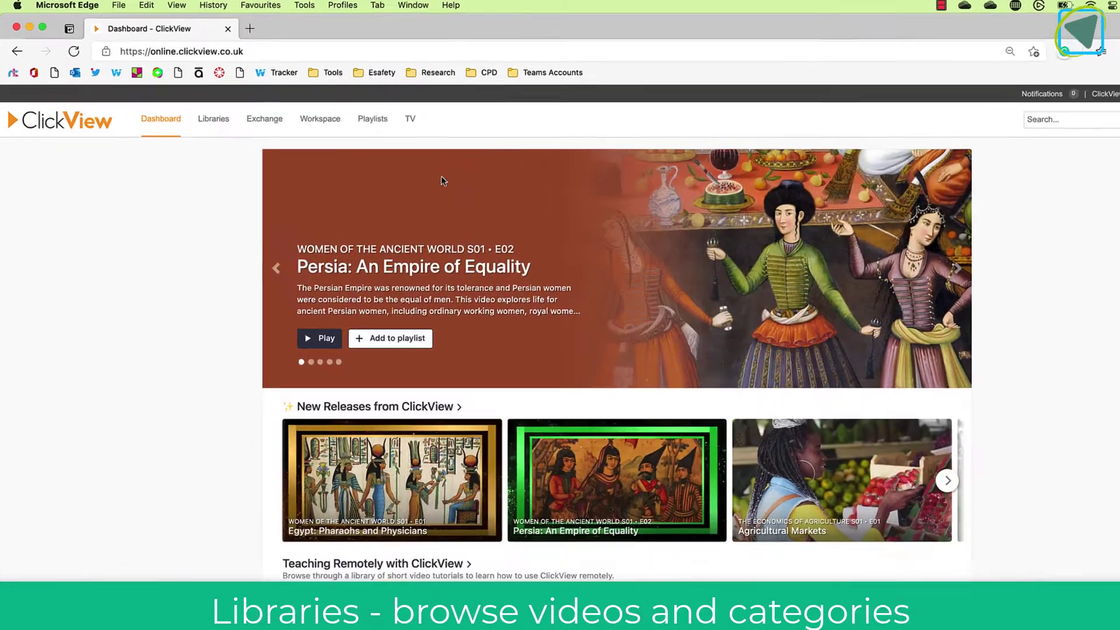
Browse the DN Colleges Group library to FE, Construction (FE) and play the video Working at Height
left_click(202, 111)
left_click(379, 216)
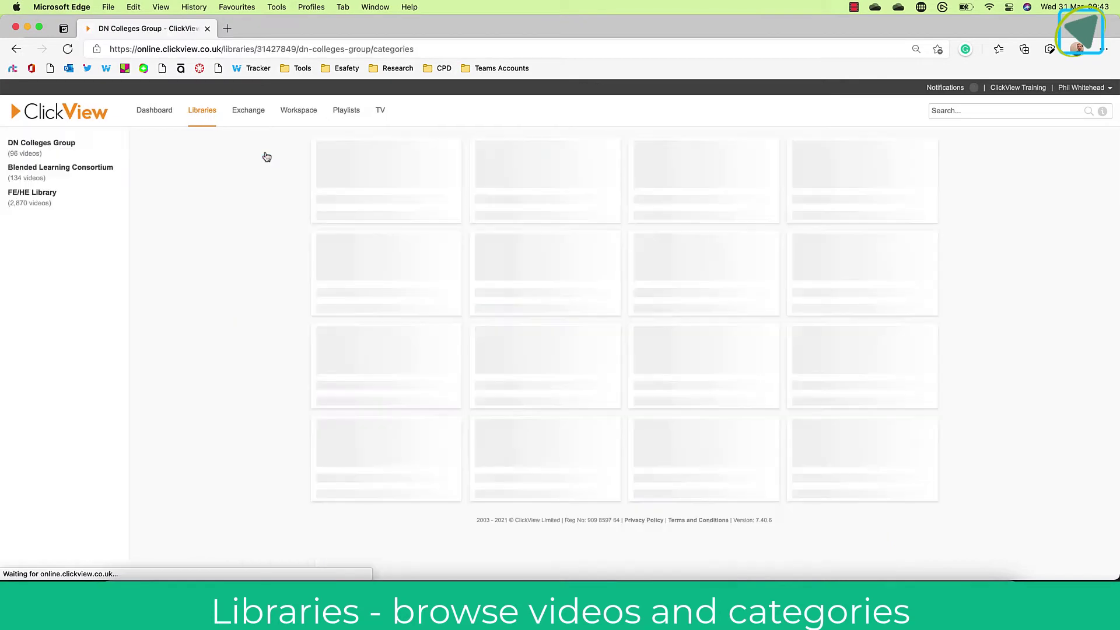
left_click(325, 156)
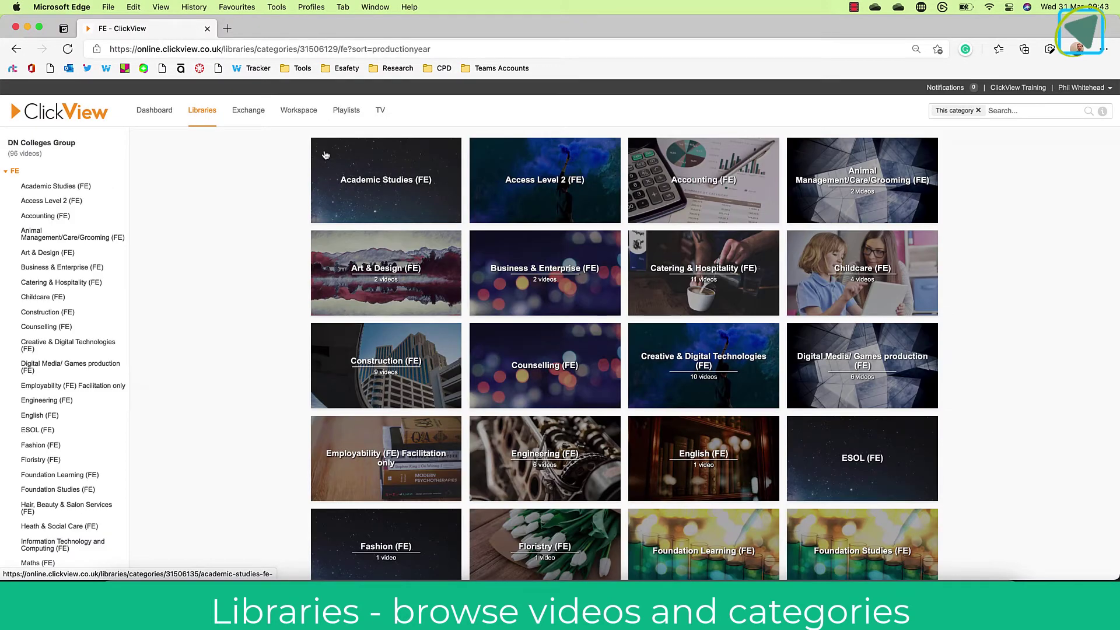
left_click(336, 336)
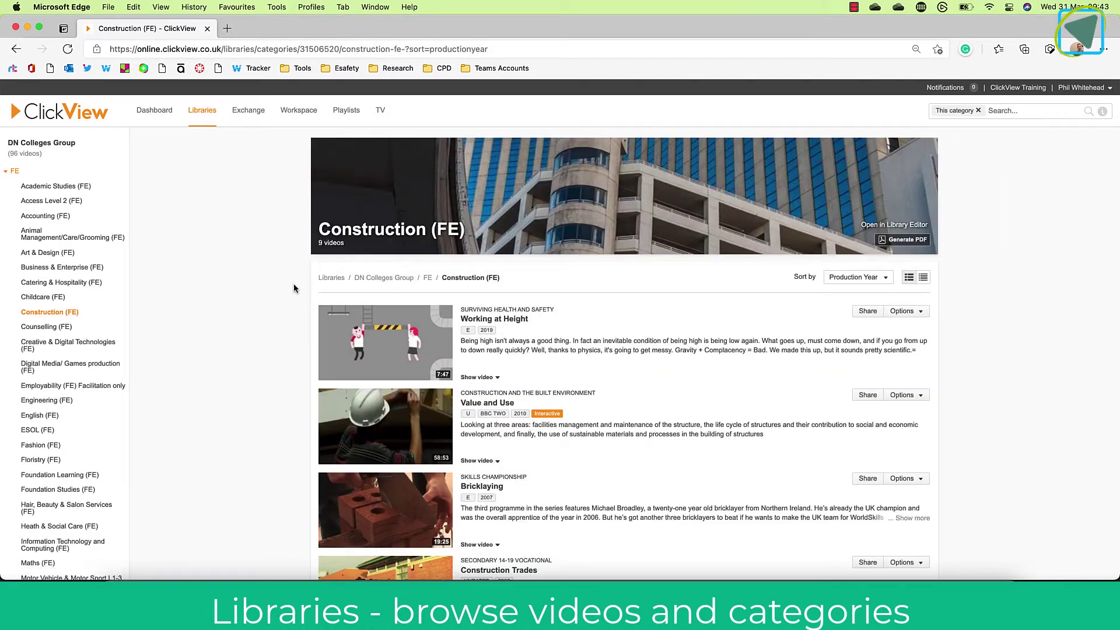
left_click(387, 345)
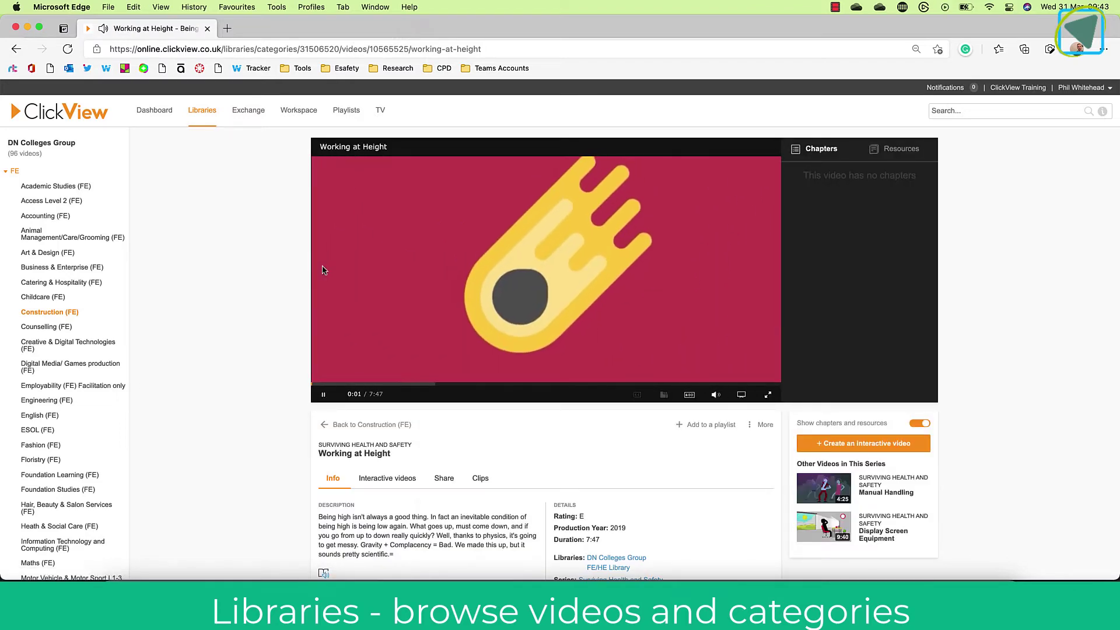
View the Blended Learning Consortium library's categories and the Careers and Work Readiness category of the FE/HE Library
left_click(205, 114)
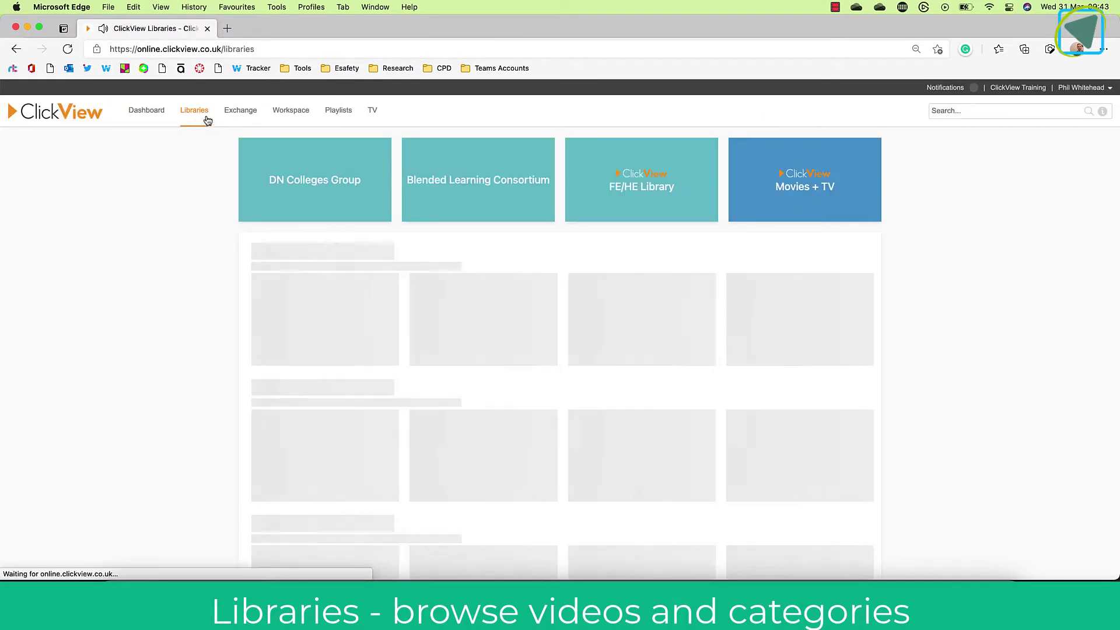
left_click(417, 163)
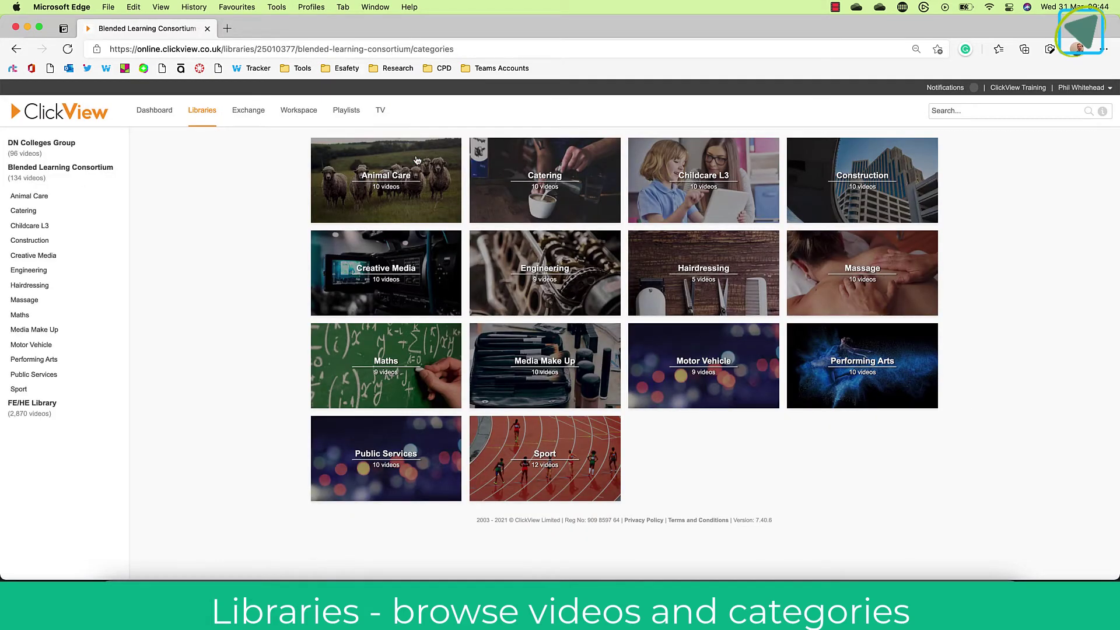
left_click(198, 110)
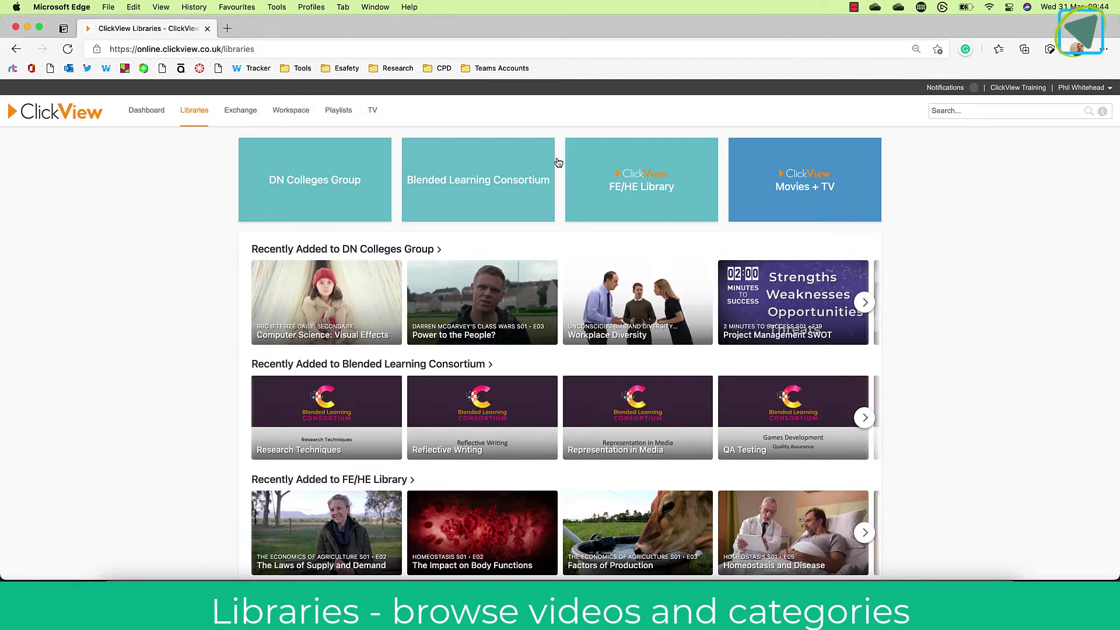
left_click(604, 169)
left_click(449, 155)
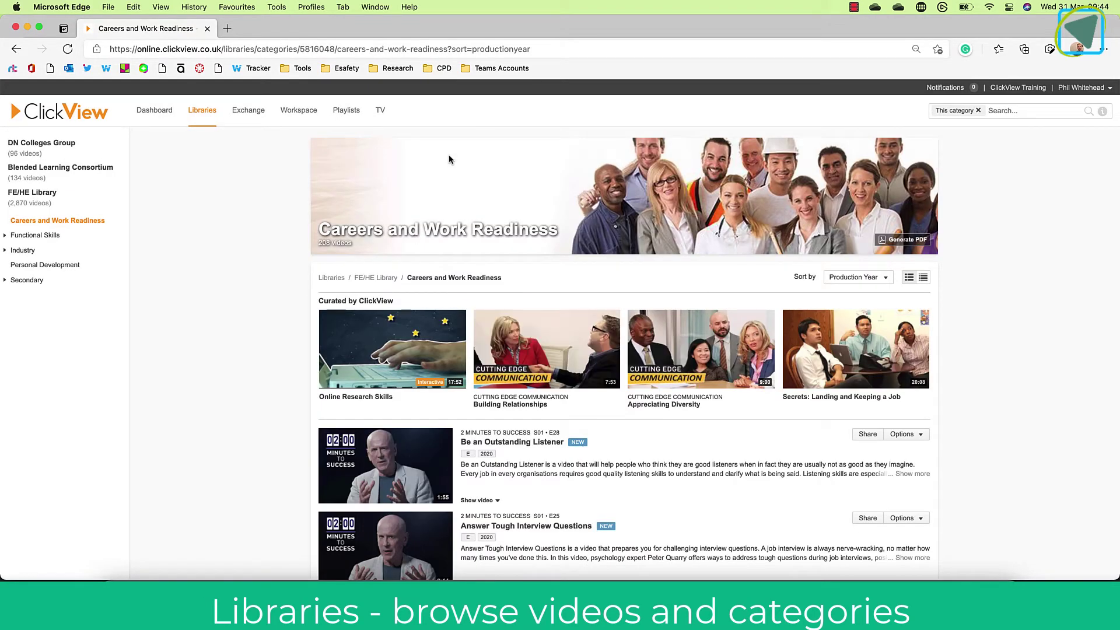
Return to the libraries overview and open the Movies + TV collection
left_click(210, 120)
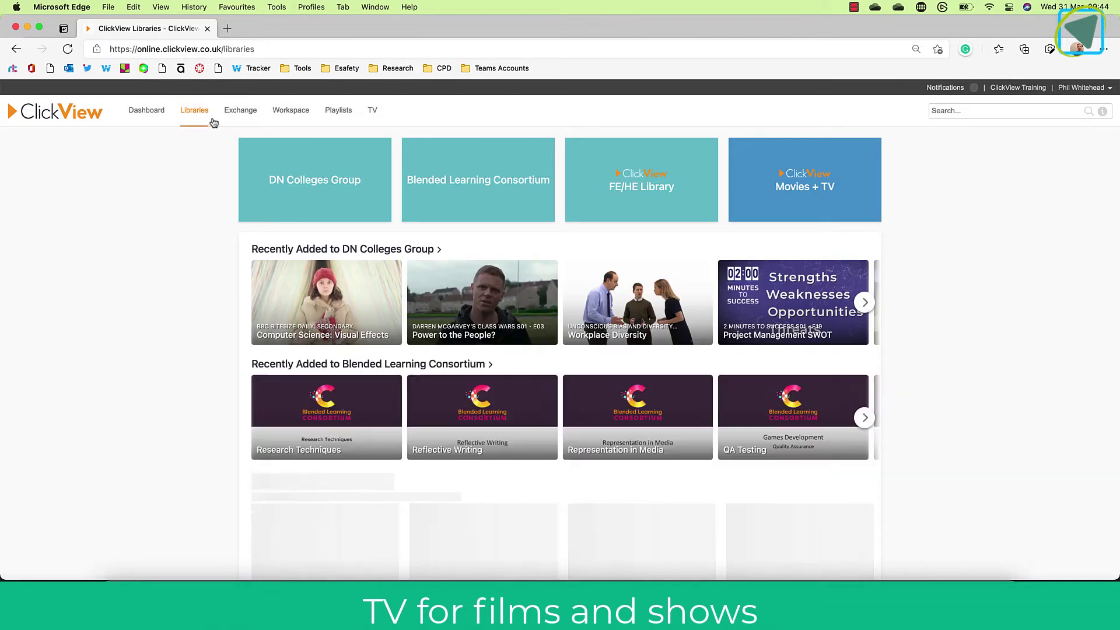
left_click(772, 195)
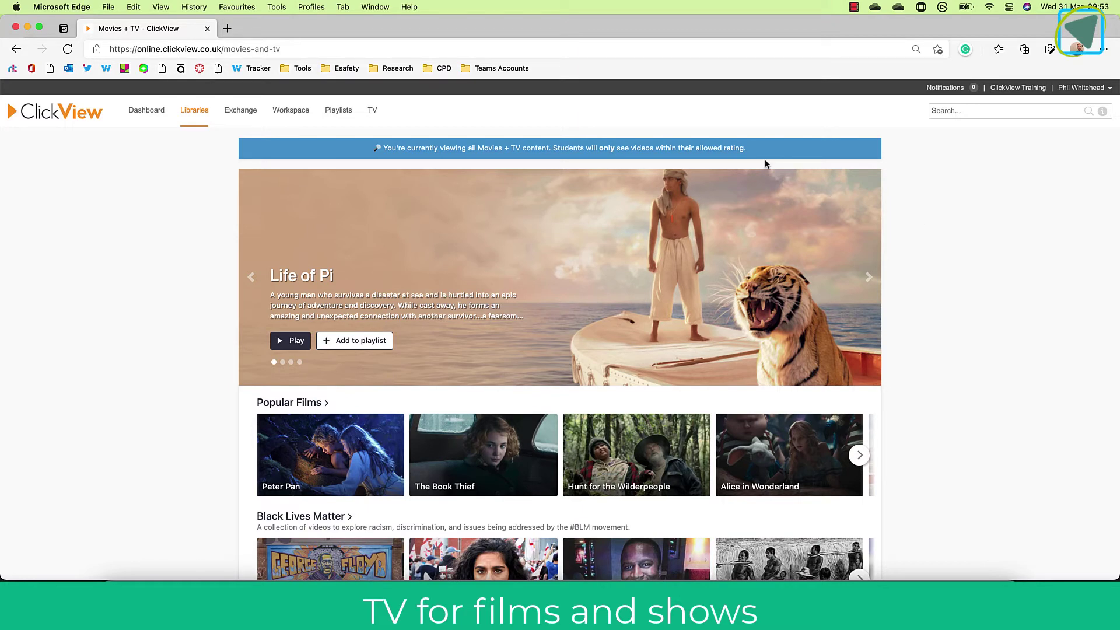
View the Exchange's video categories and its BBC RES section
left_click(248, 112)
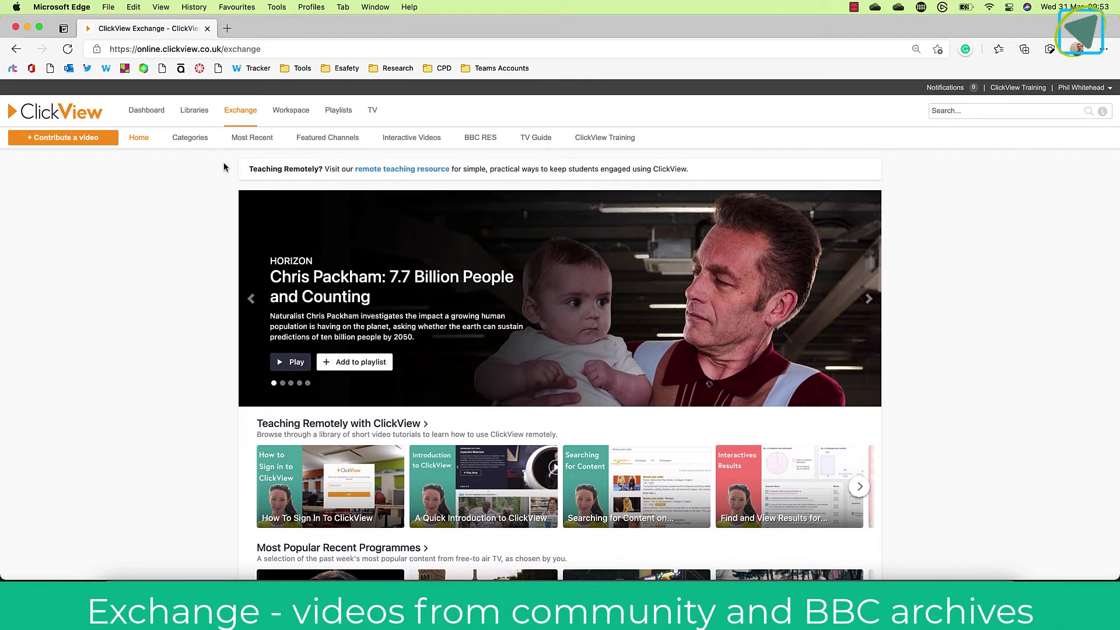
left_click(187, 140)
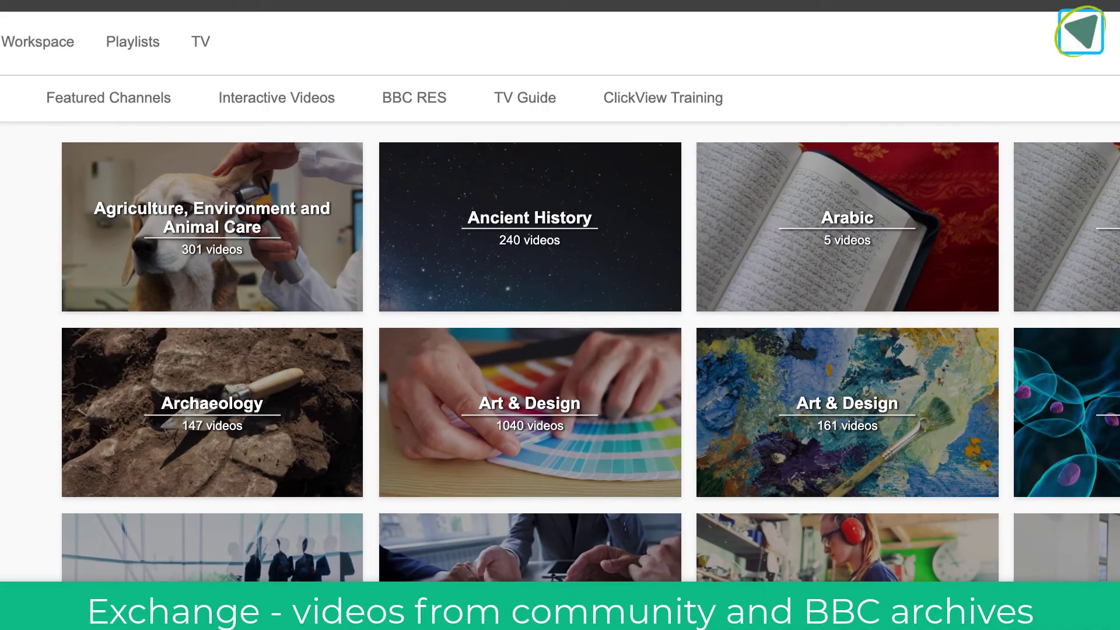
left_click(416, 98)
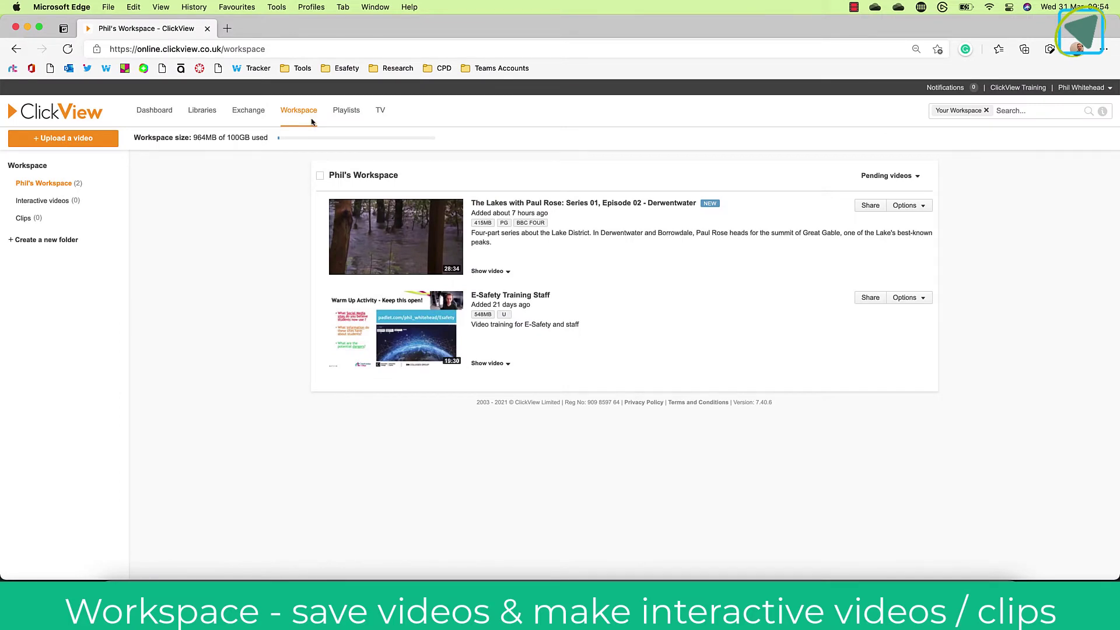
View the playlists page and list the programmes of the TV channel BBC ONE for Wed 31/03/2021
left_click(345, 118)
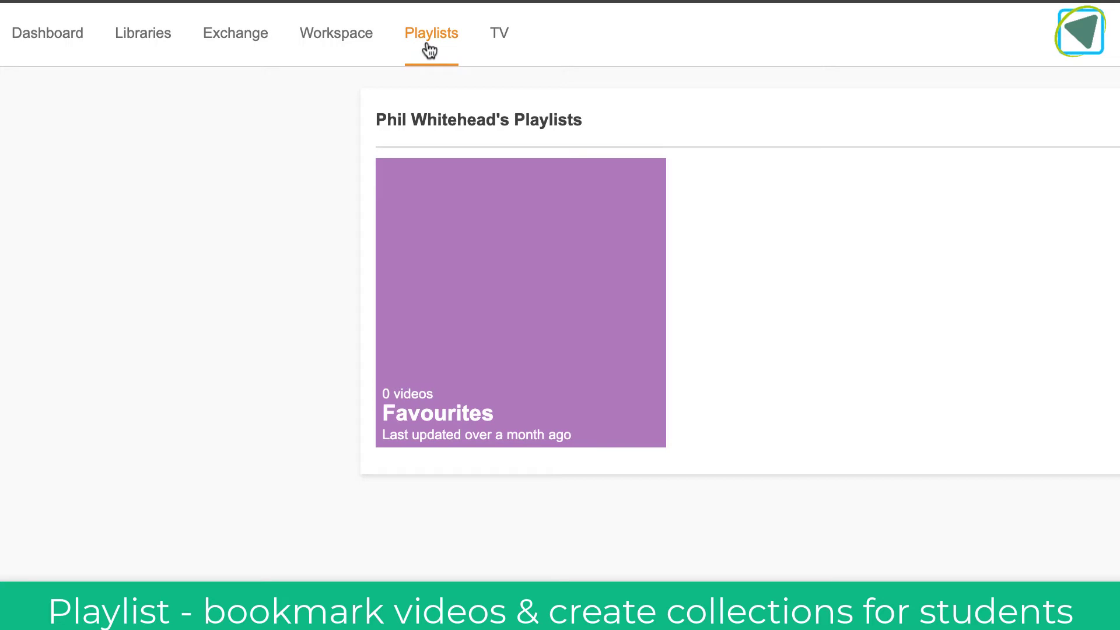
left_click(505, 52)
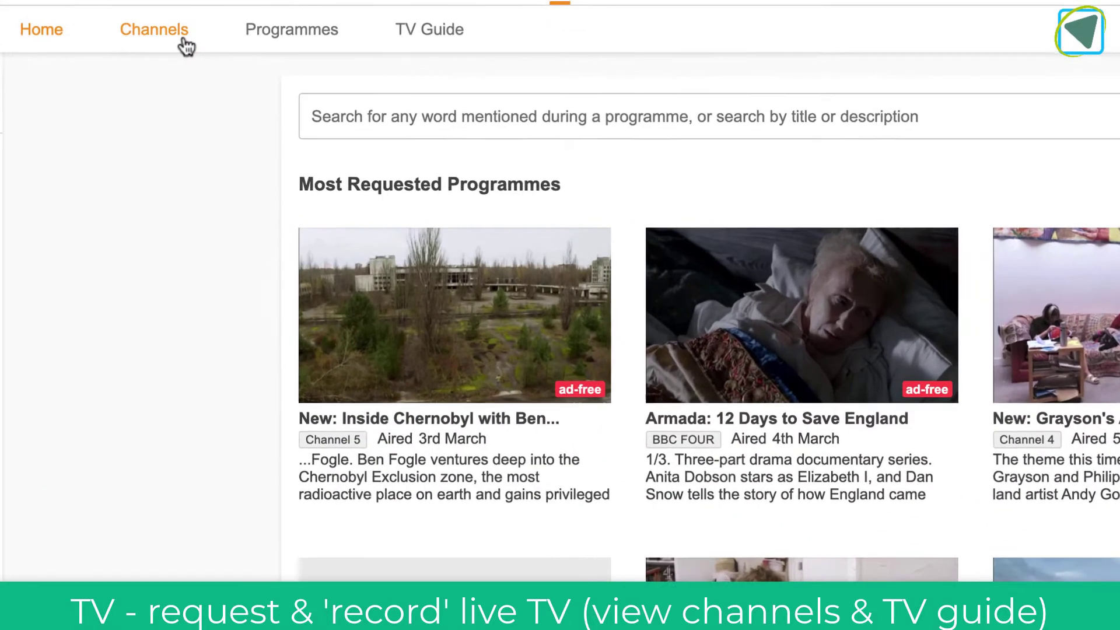
left_click(186, 46)
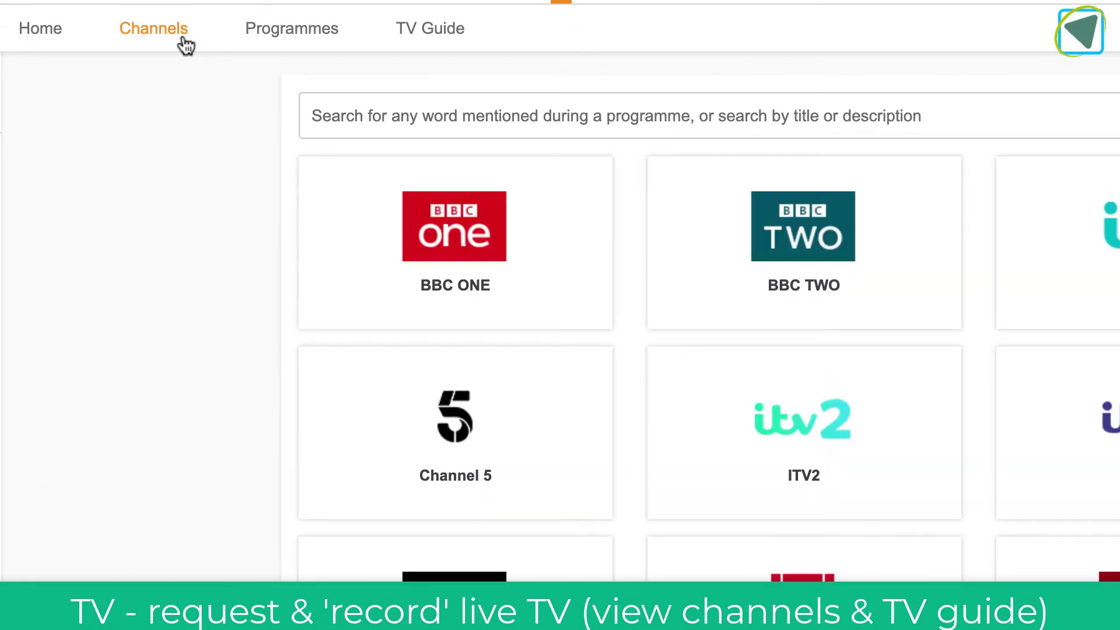
left_click(501, 202)
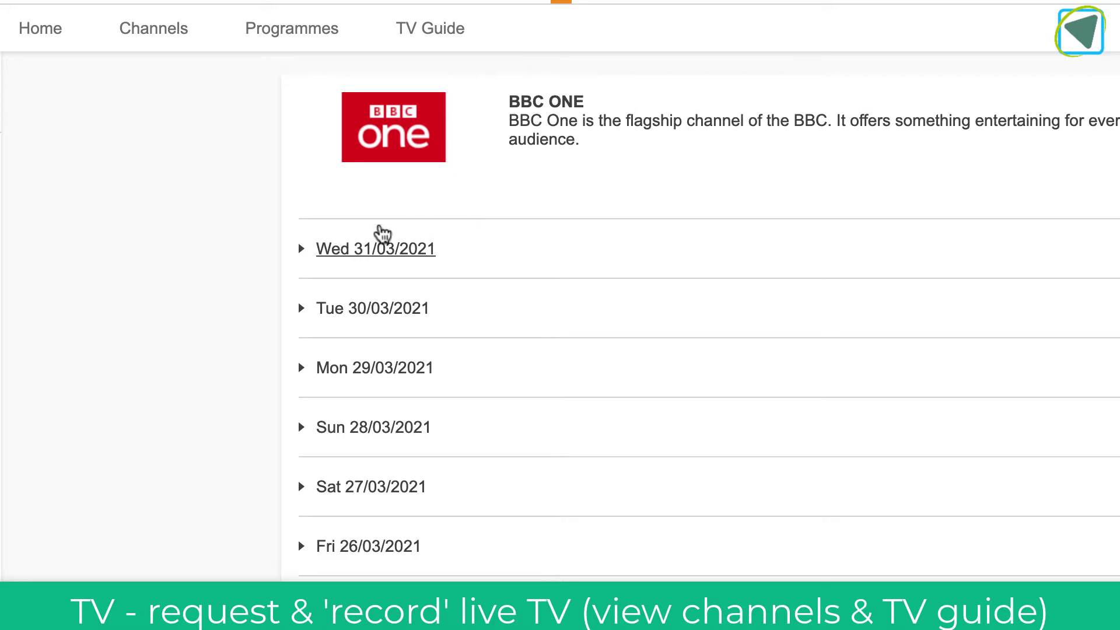
left_click(303, 251)
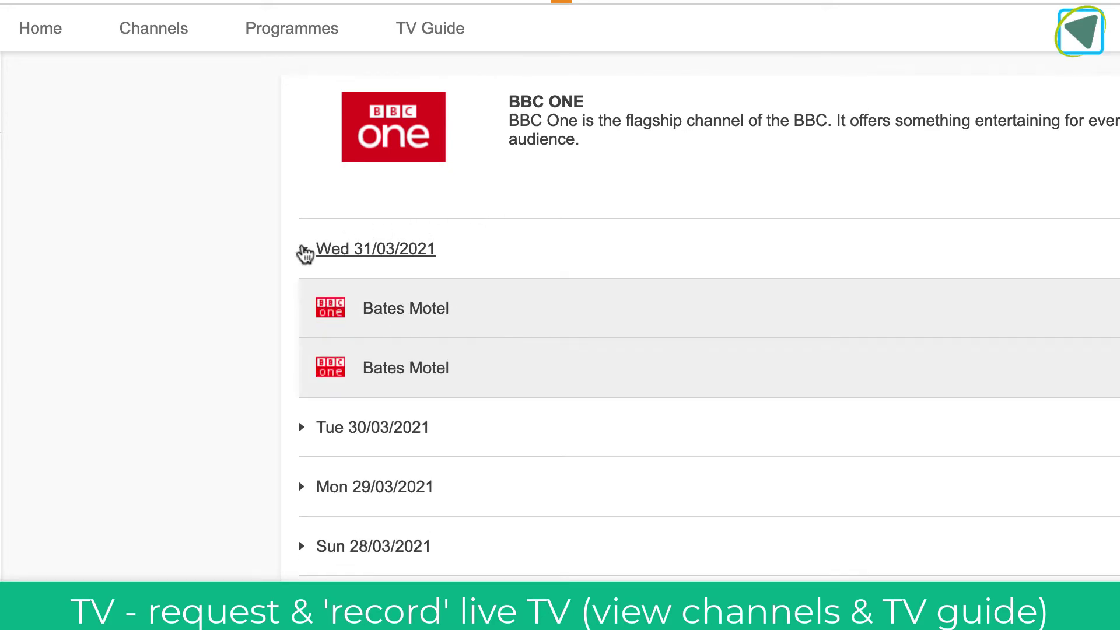
View the programmes of BBC ONE for Tue 30/03/2021, leaving all dates collapsed
left_click(303, 251)
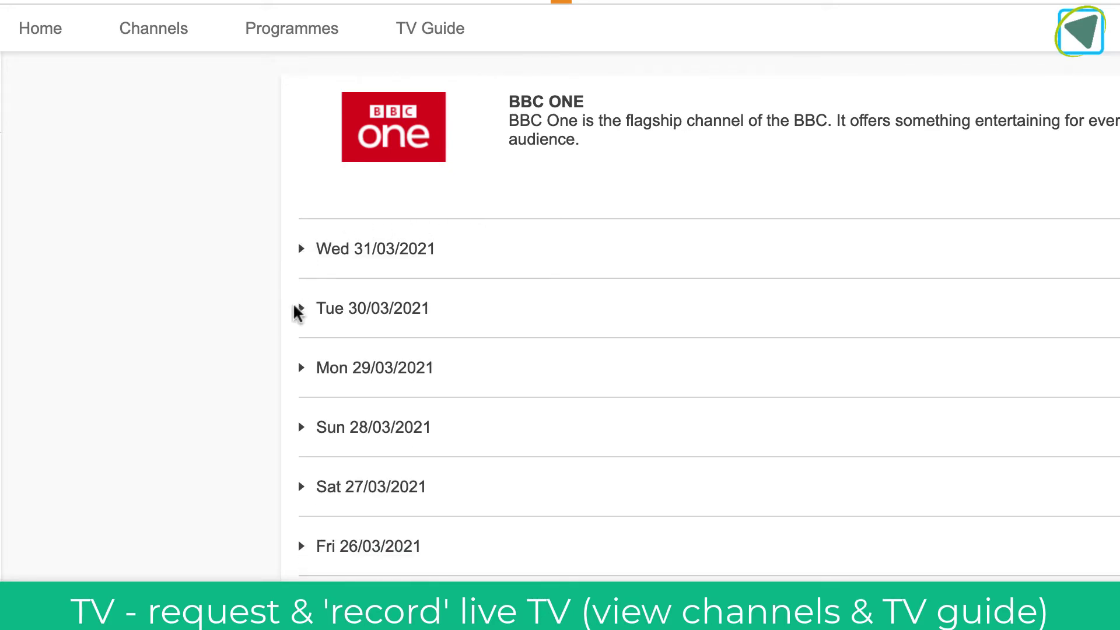
left_click(303, 311)
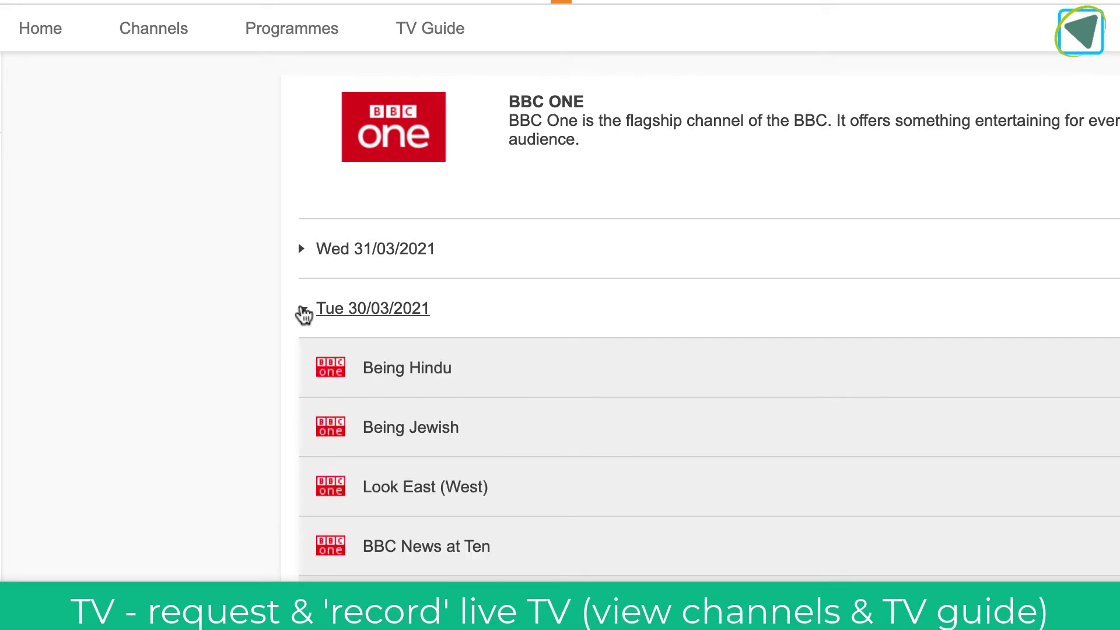
left_click(302, 311)
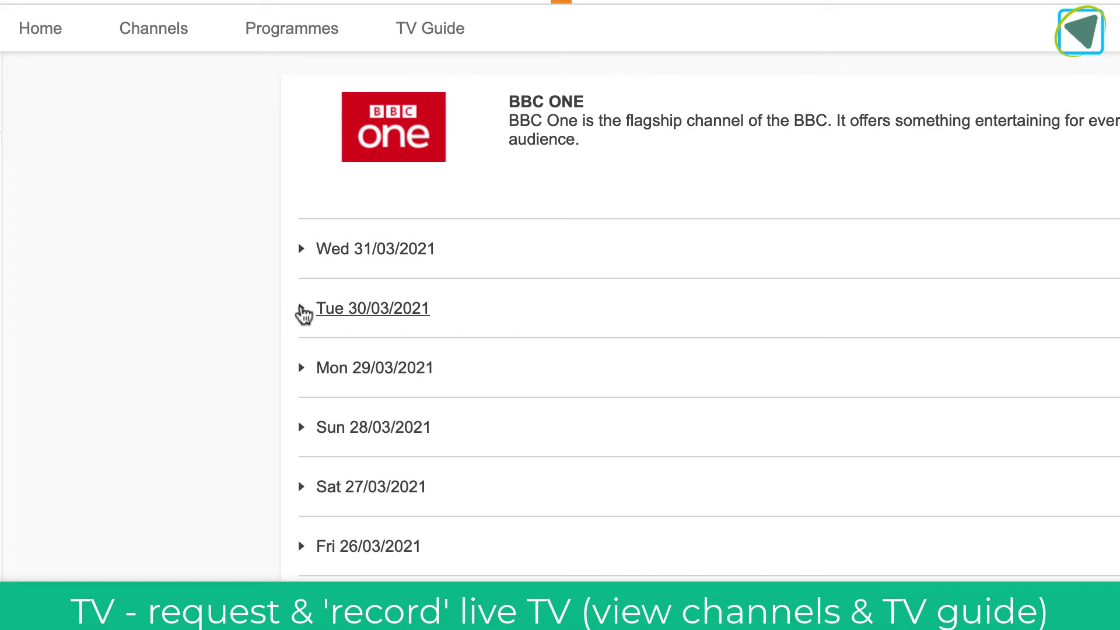
View the TV channel list, the alphabetical programmes list and the TV guide
left_click(175, 46)
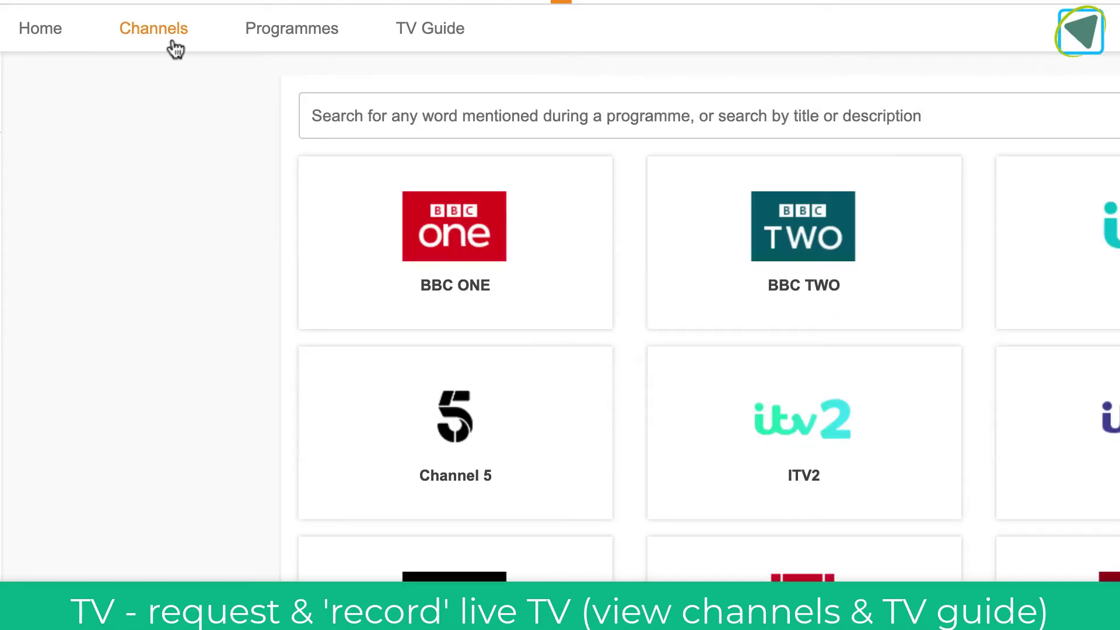
left_click(257, 49)
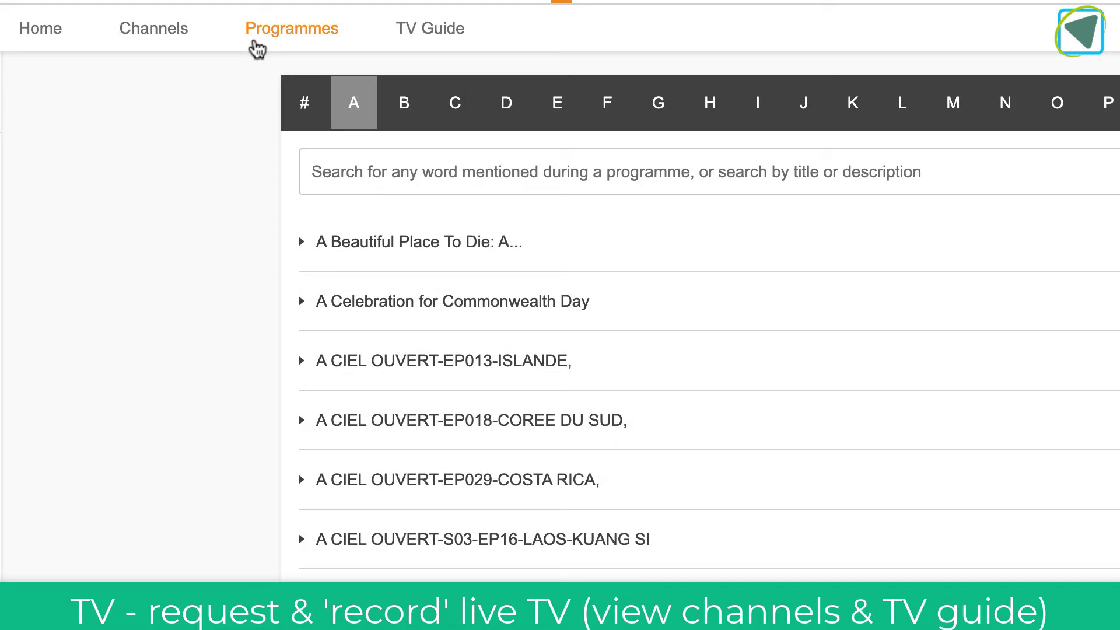
left_click(433, 48)
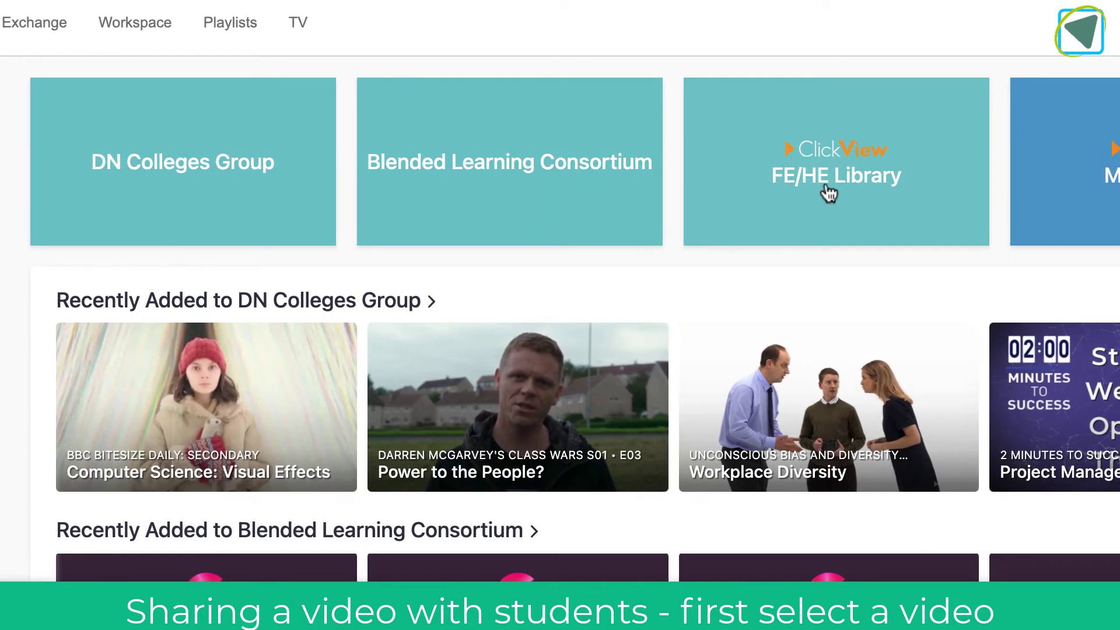
Open the video Working with Ratios from the FE/HE Library's Careers and Work Readiness category and pause its playback
left_click(828, 193)
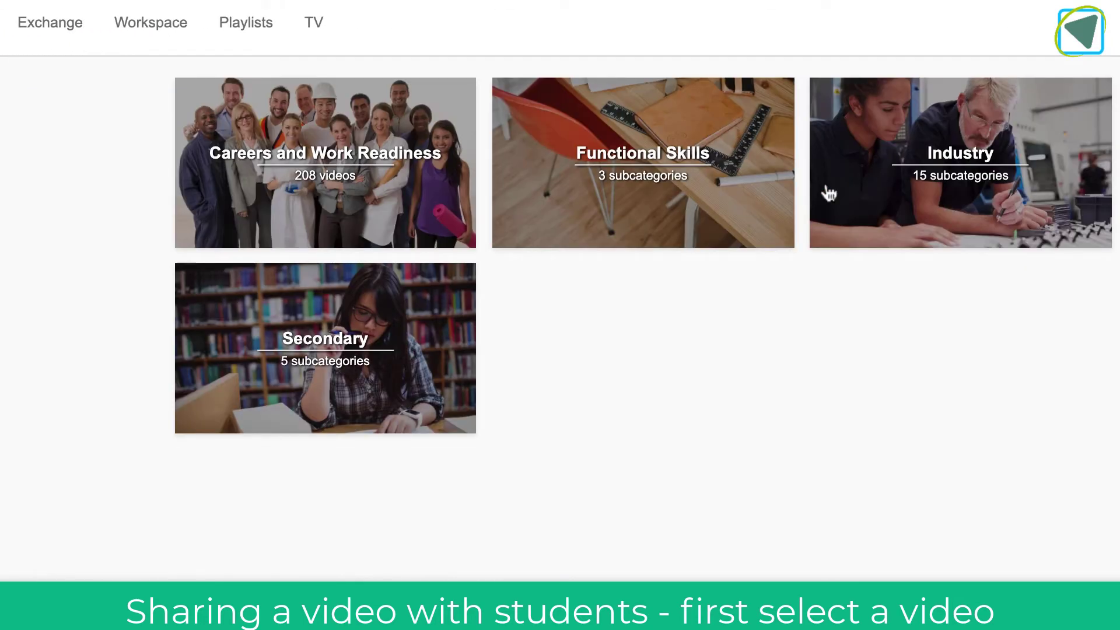
left_click(413, 138)
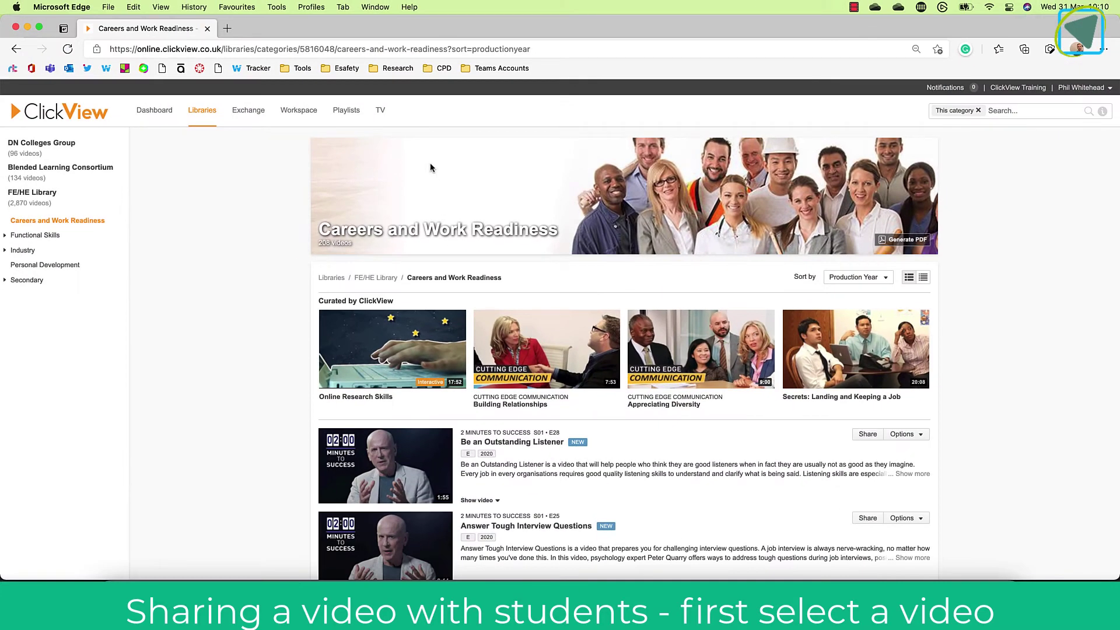
scroll(430, 168, "down", 5)
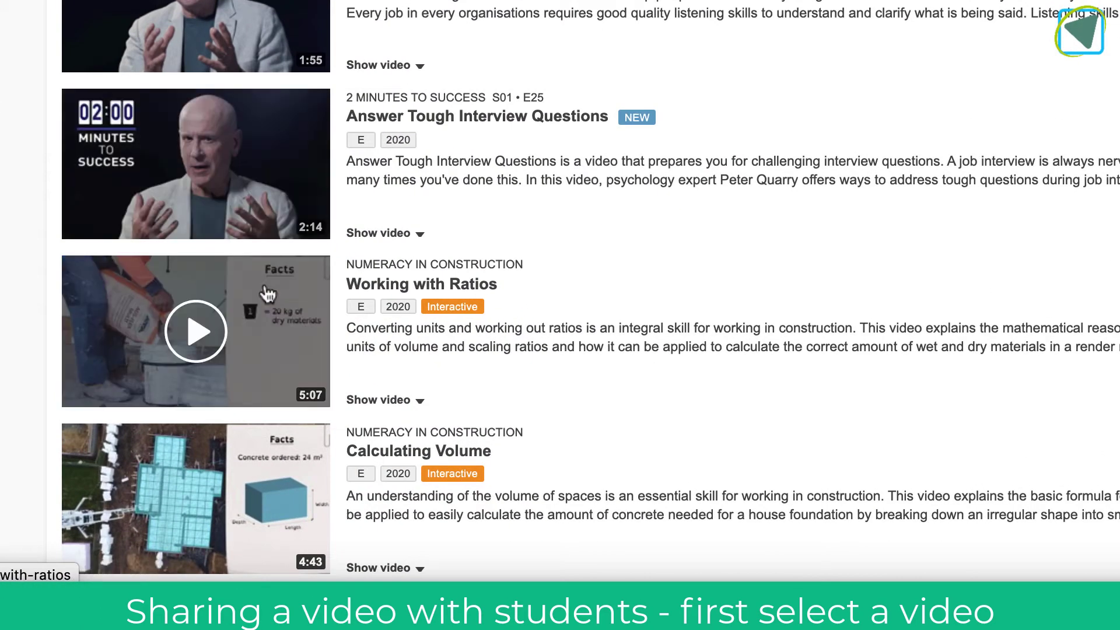
left_click(268, 294)
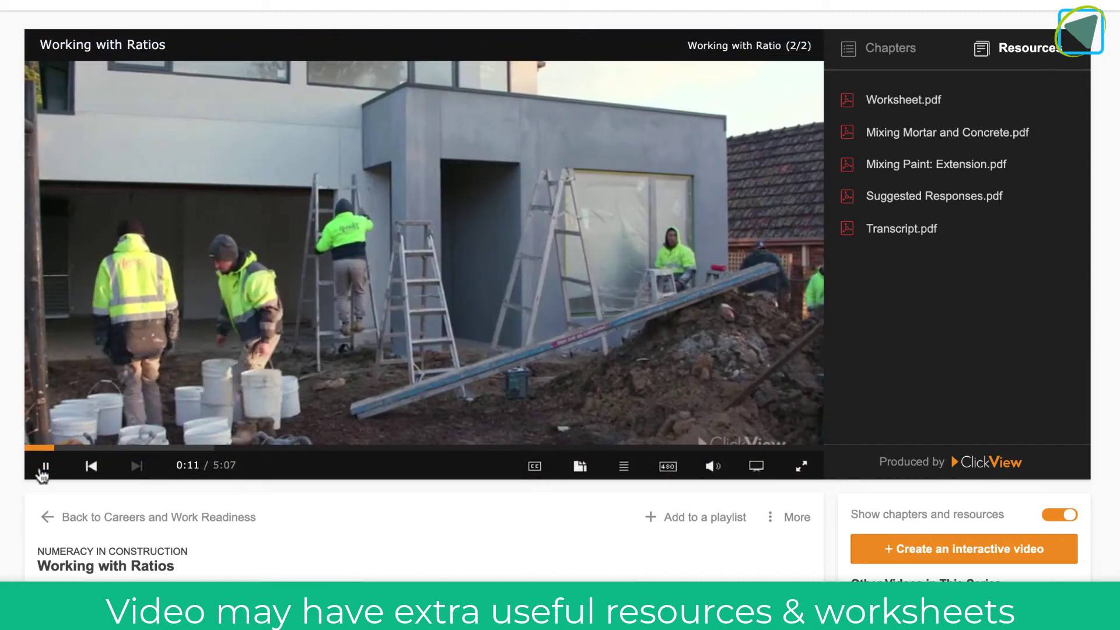
left_click(44, 466)
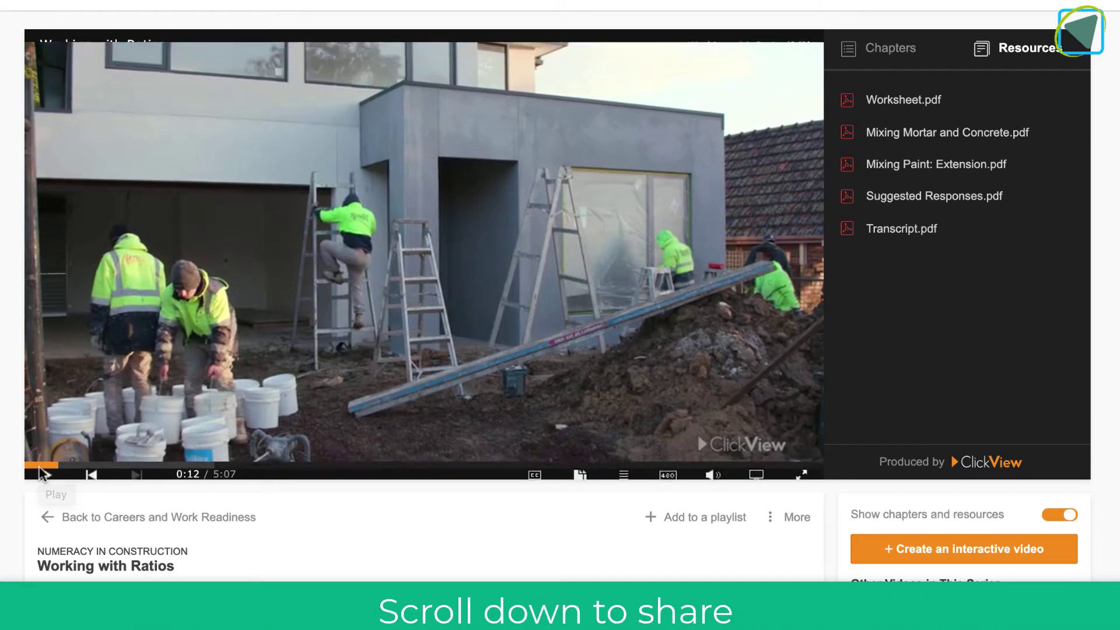
Copy the sharing link of the Working with Ratios video
scroll(39, 471, "down", 3)
scroll(39, 469, "down", 5)
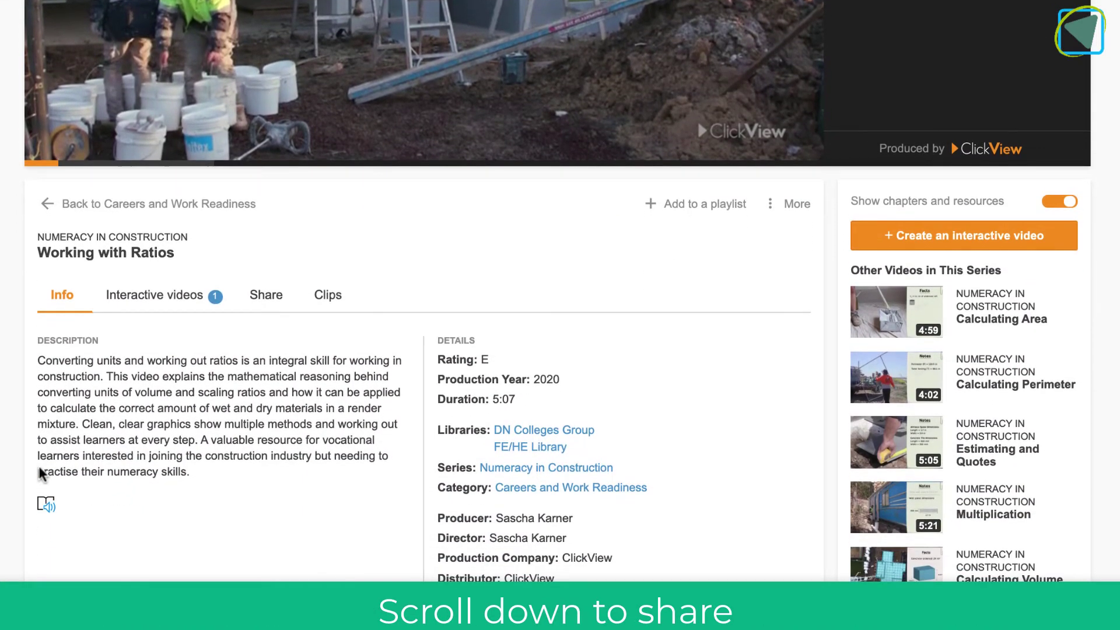
left_click(270, 311)
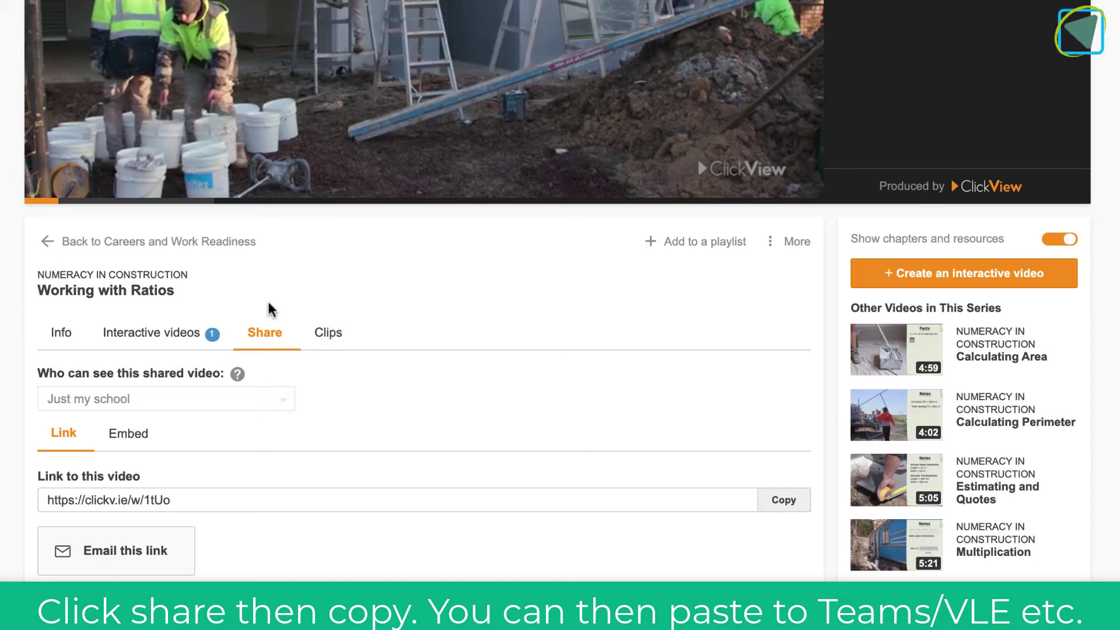
left_click(788, 503)
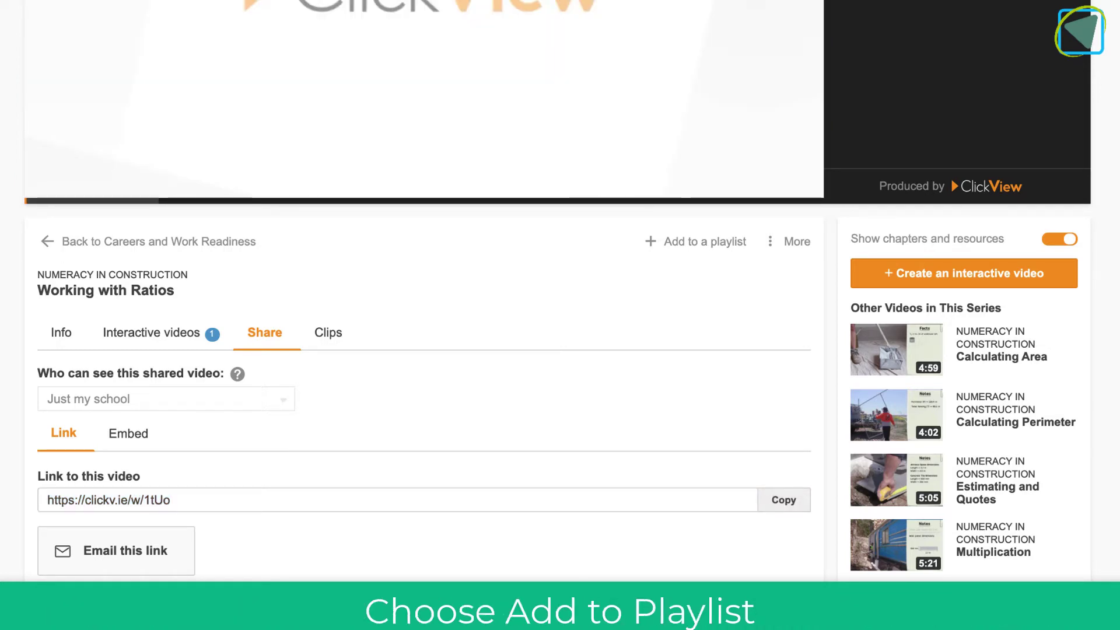
Add the Working with Ratios video to the Favourites playlist
left_click(692, 244)
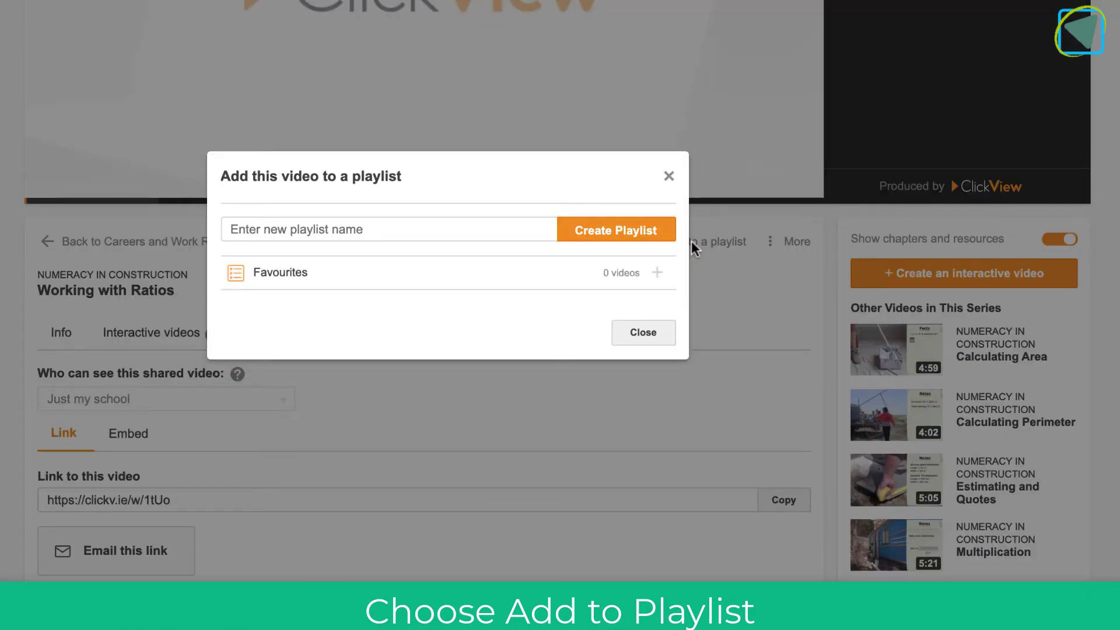
left_click(642, 283)
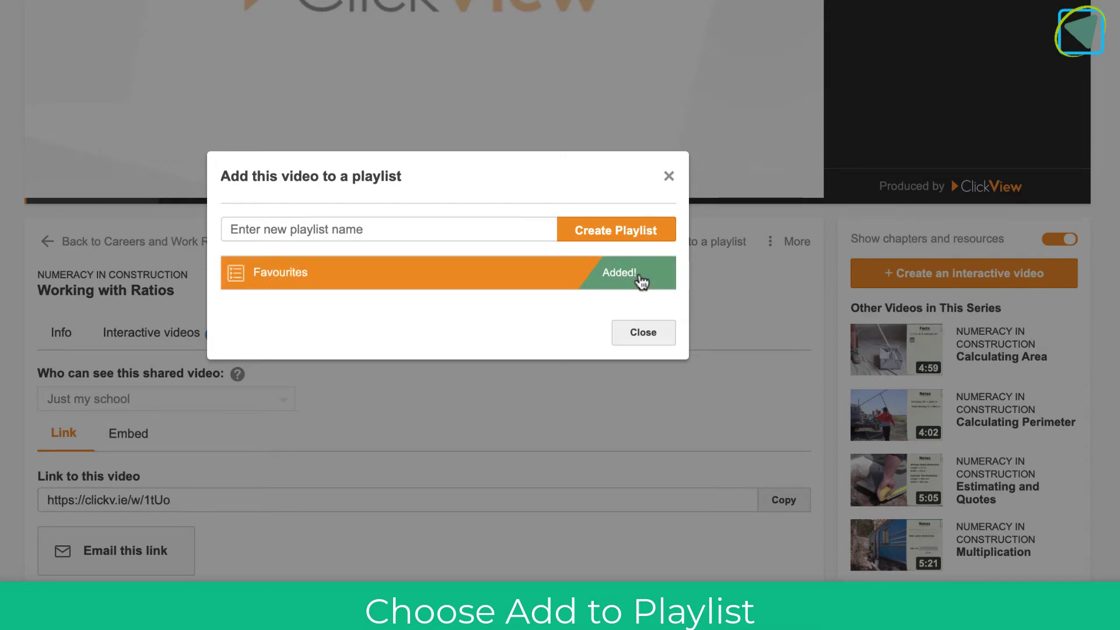
left_click(643, 333)
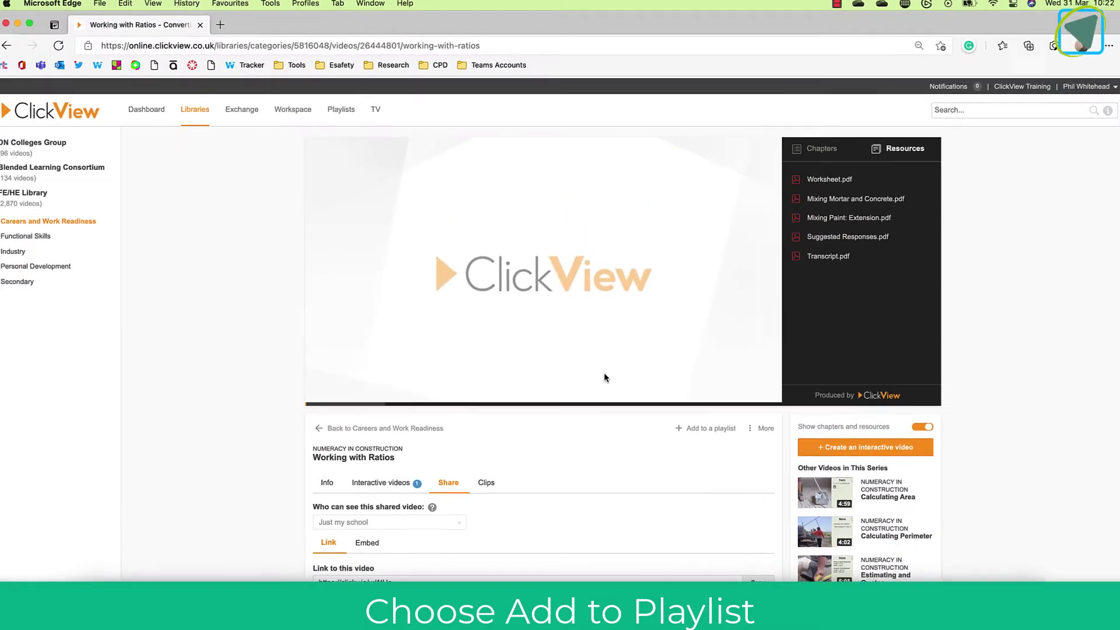
Open the Favourites playlist and bring up the sharing options for the whole playlist
left_click(345, 111)
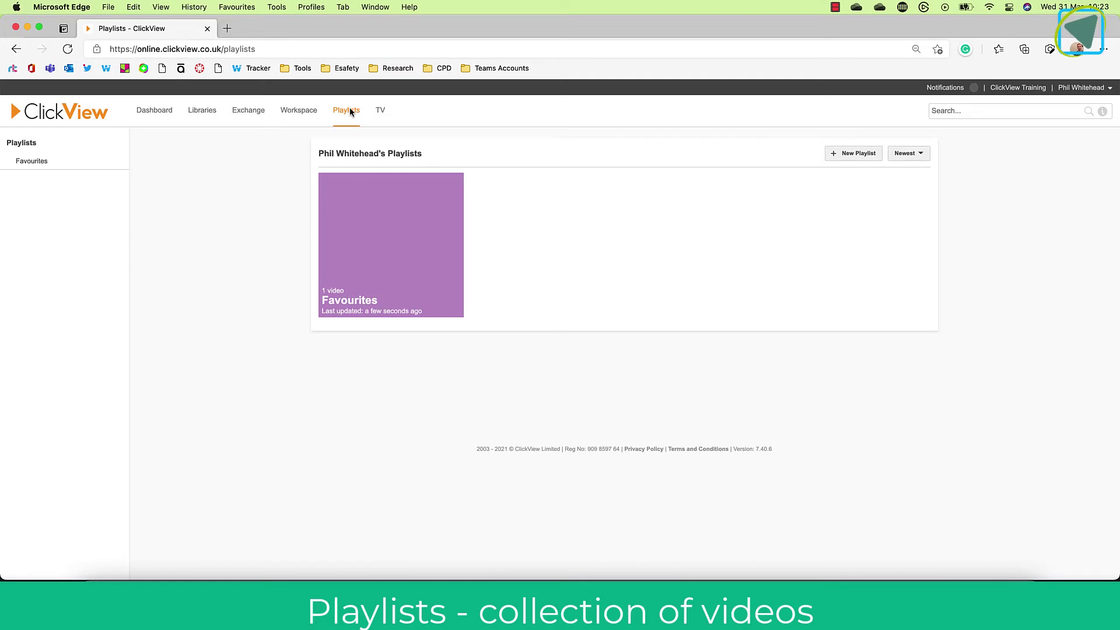
left_click(455, 203)
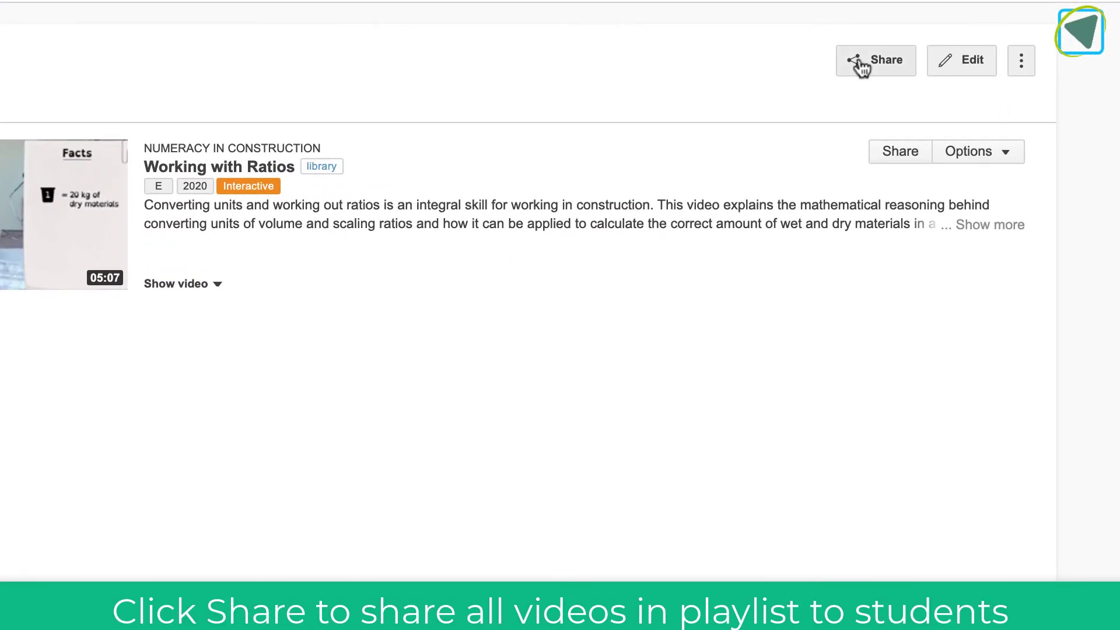
left_click(860, 64)
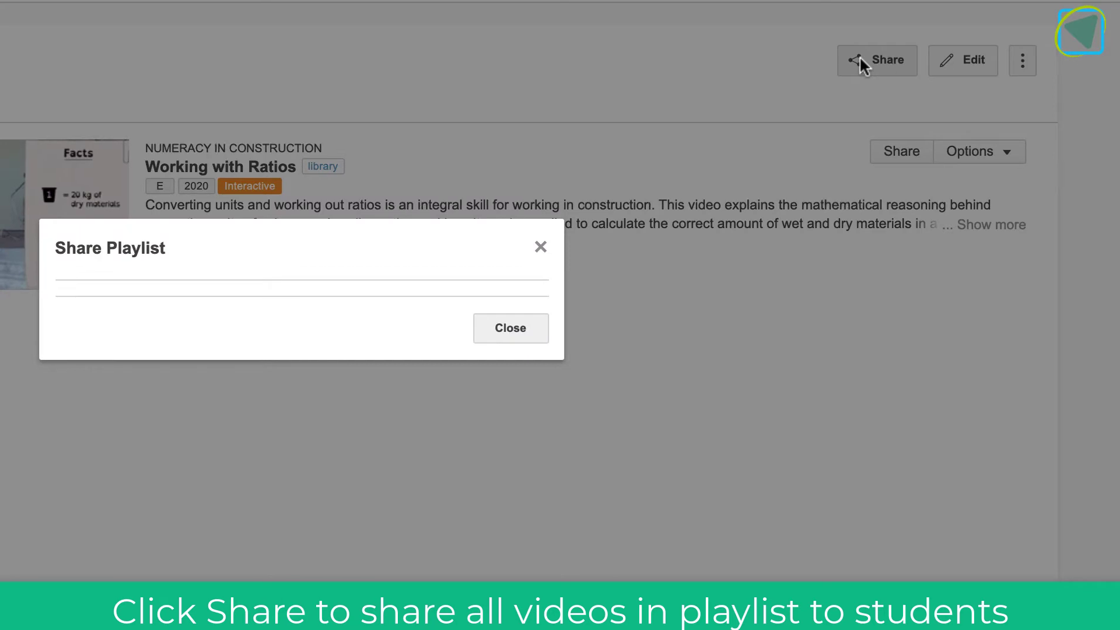
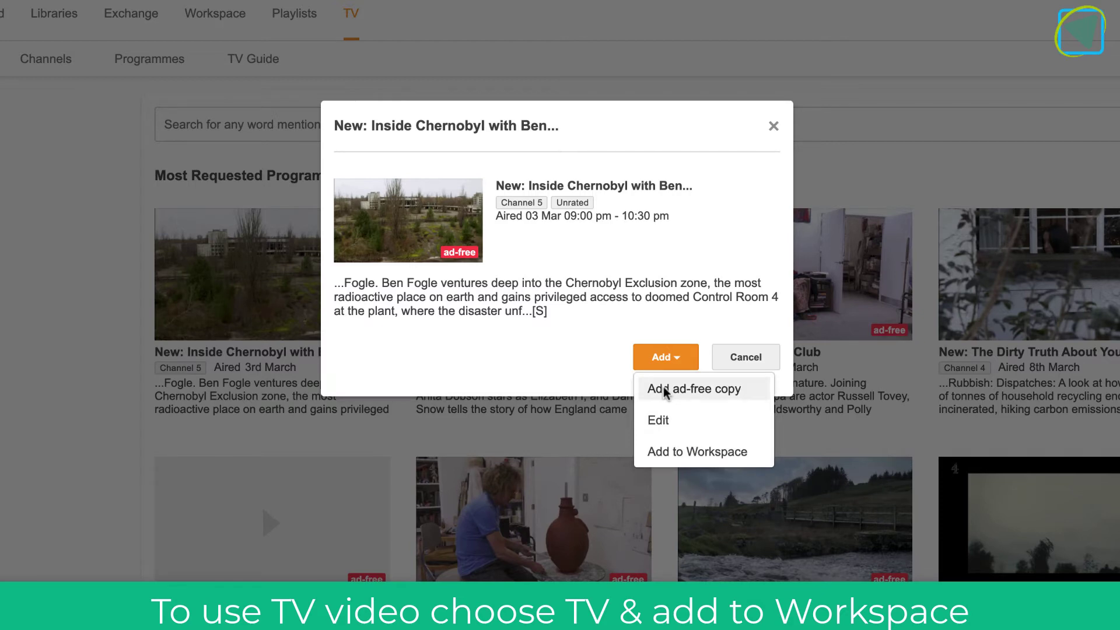
Add an ad-free copy of the Inside Chernobyl programme to the workspace and open the video from there
left_click(663, 388)
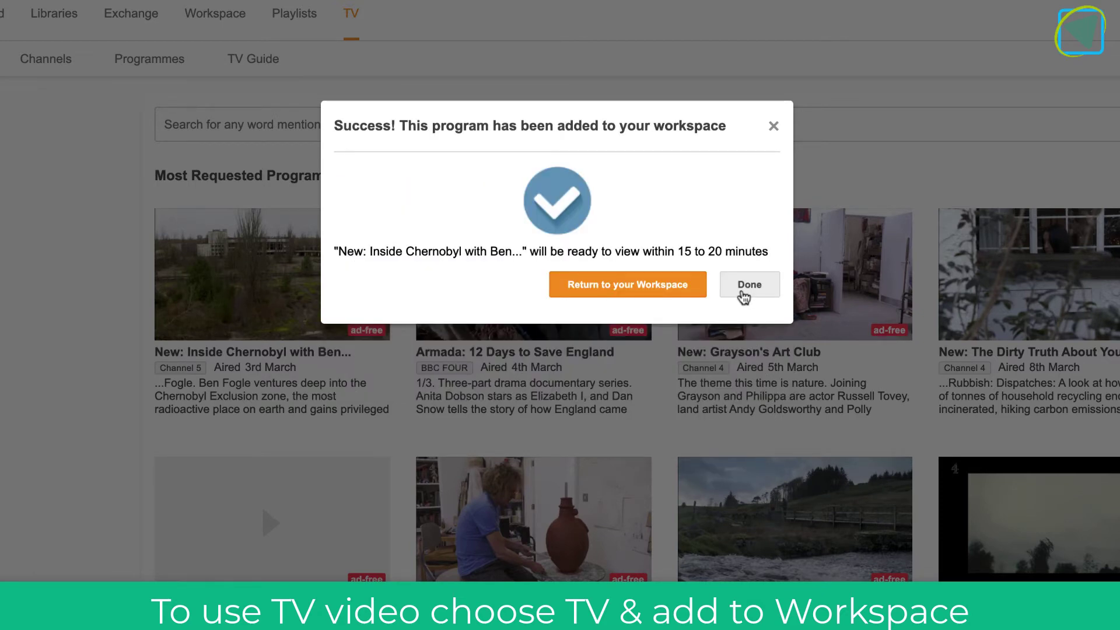
left_click(745, 286)
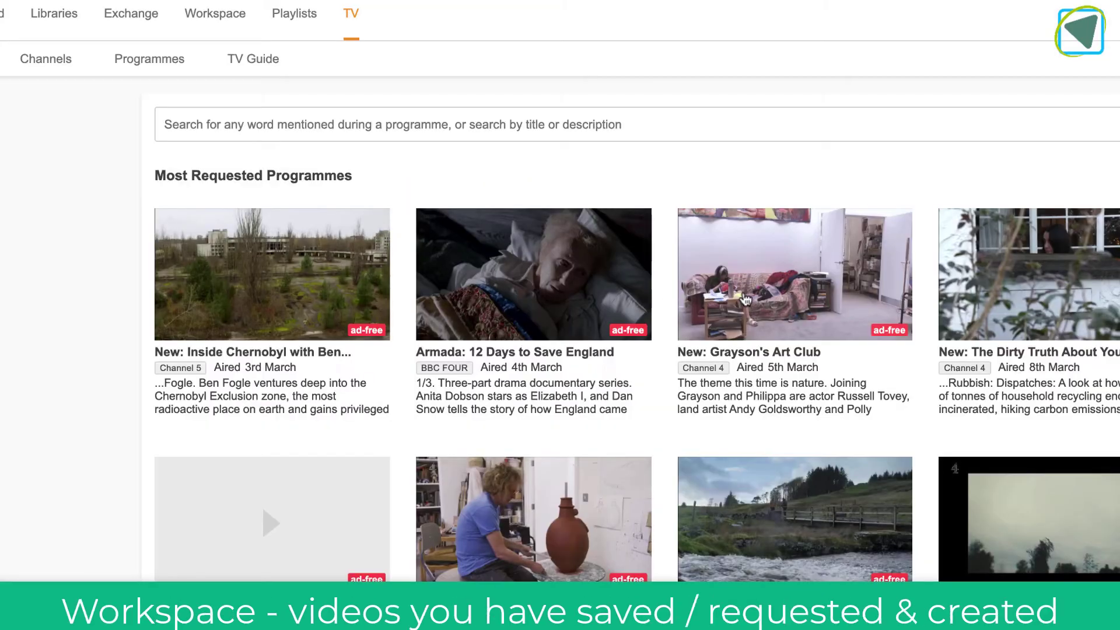
left_click(236, 27)
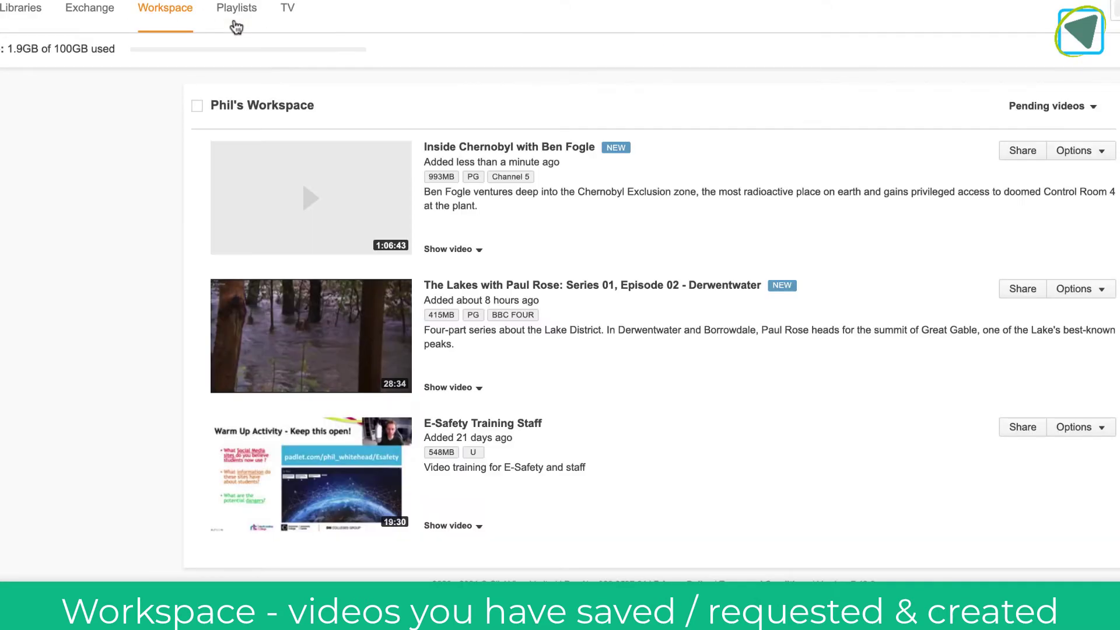
left_click(352, 149)
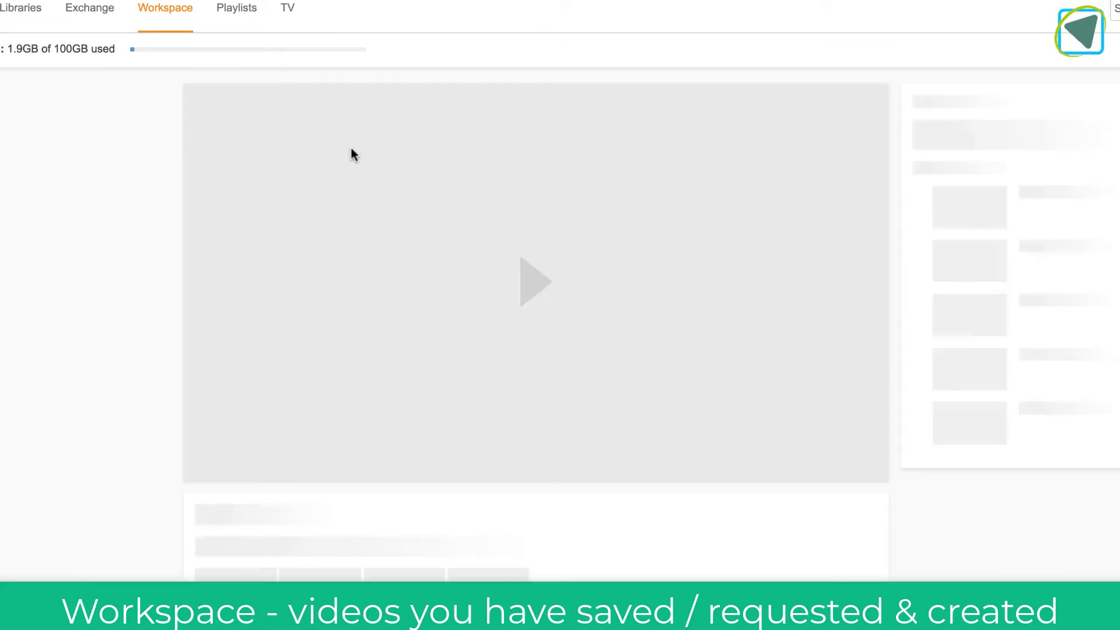
Copy the sharing link of the Inside Chernobyl workspace video
scroll(351, 147, "down", 3)
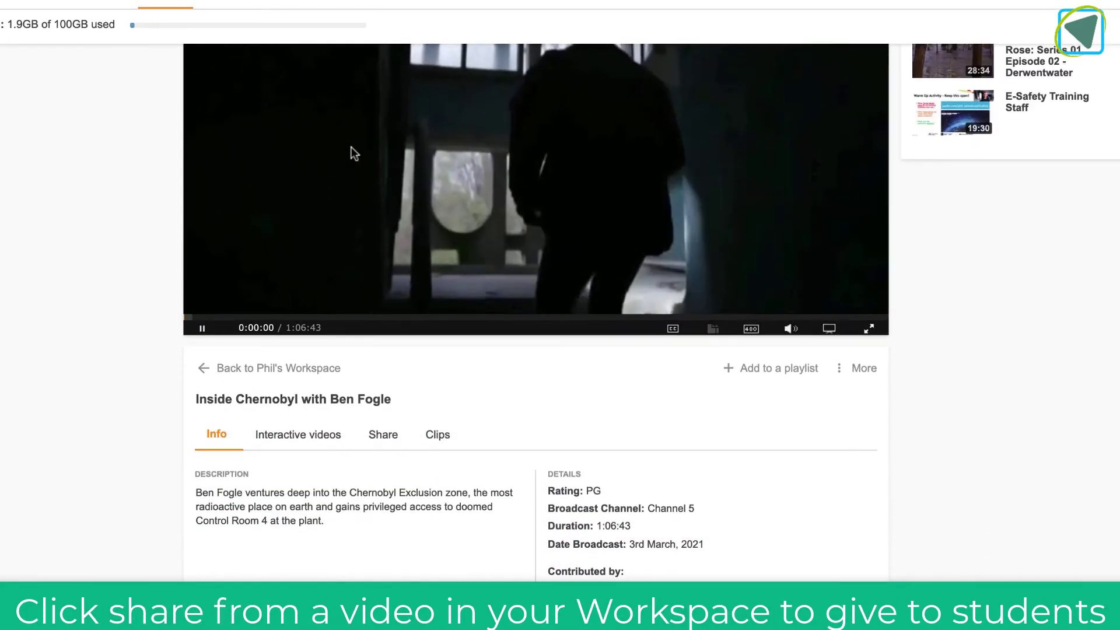
scroll(355, 144, "down", 3)
left_click(382, 303)
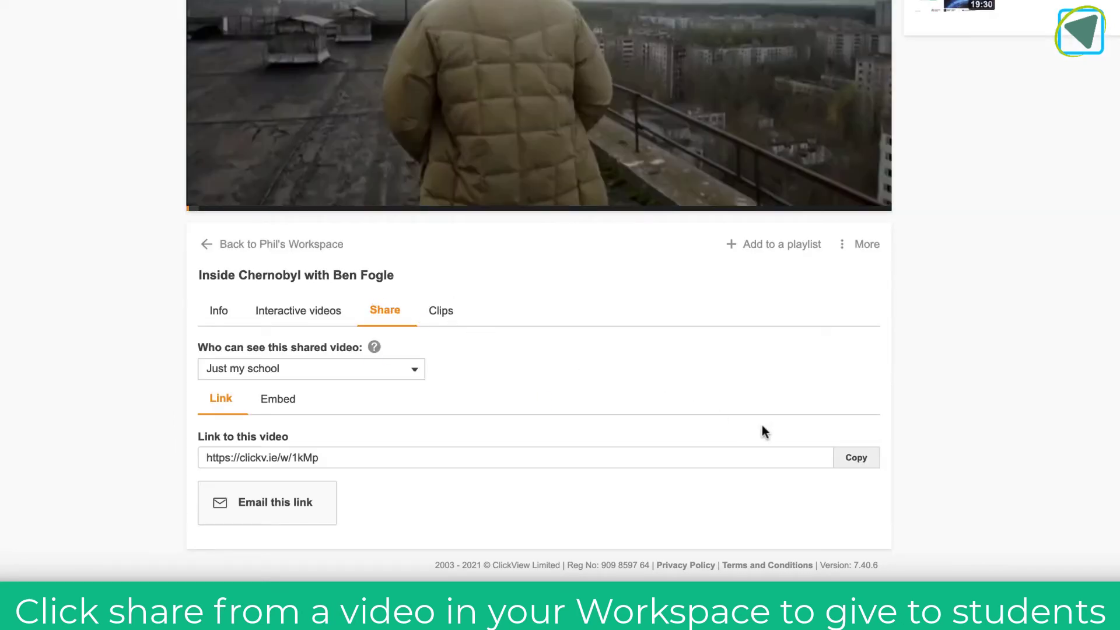
left_click(844, 460)
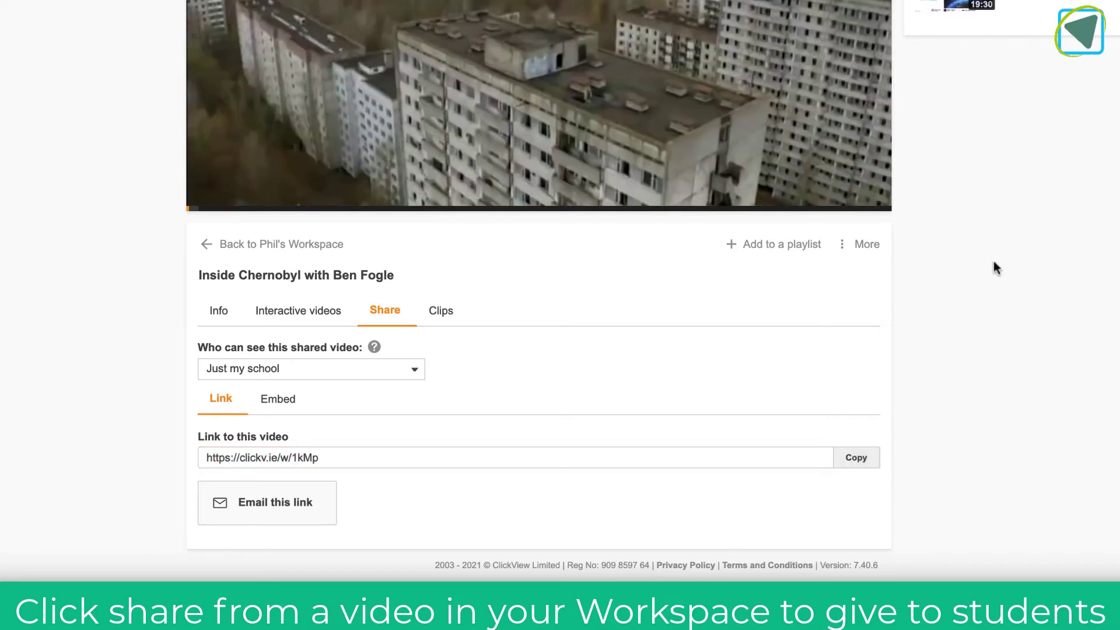
Start a new clip of the Inside Chernobyl video running from 18:11 to 24:11
left_click(452, 319)
scroll(450, 314, "down", 2)
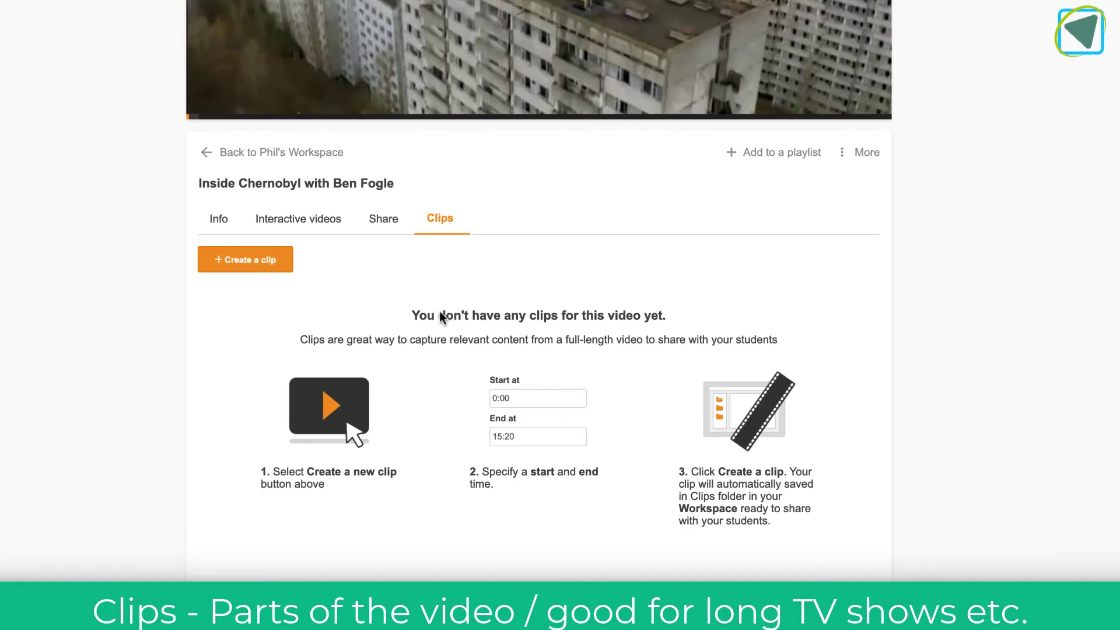
left_click(246, 261)
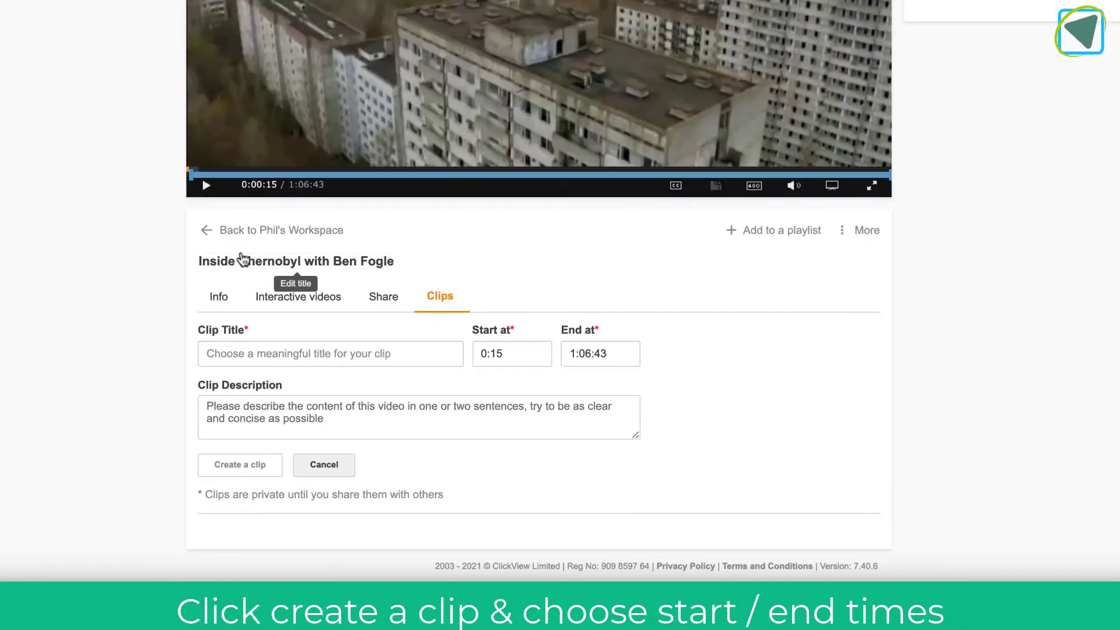
left_click_drag(191, 175, 380, 175)
left_click_drag(889, 173, 443, 180)
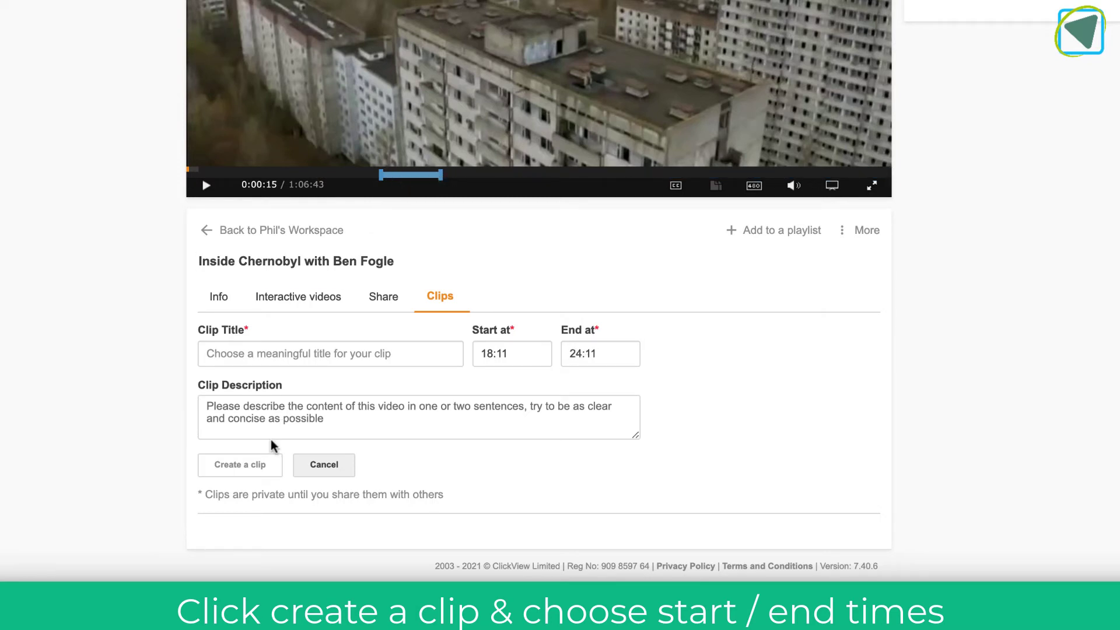
Title the clip with the suggested full name, leave its description blank and create the clip
left_click(289, 357)
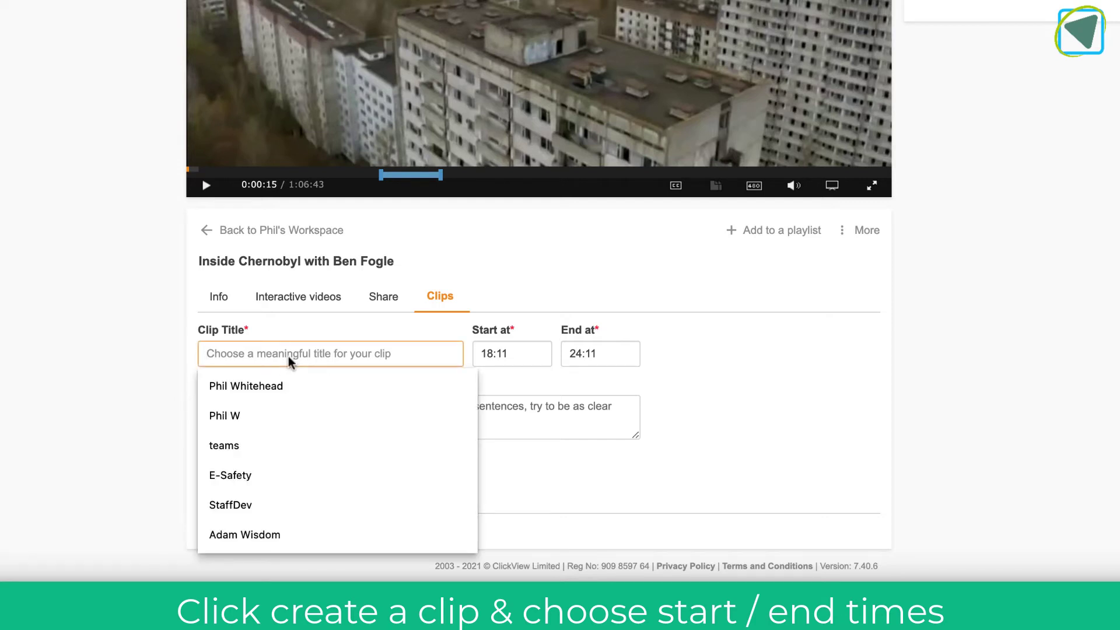
left_click(287, 384)
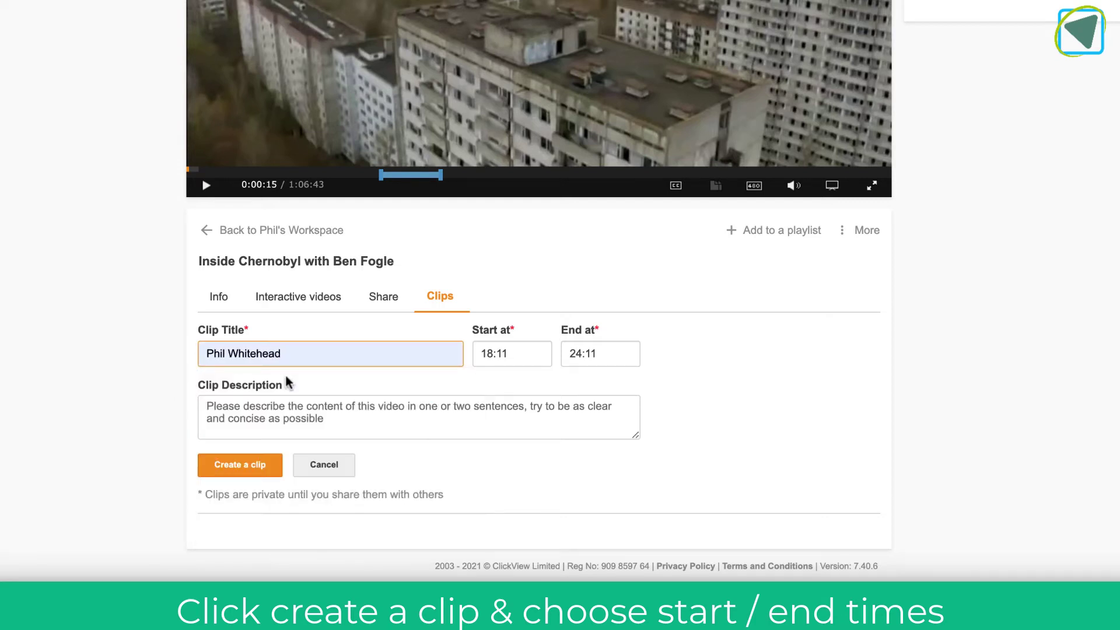
left_click(294, 408)
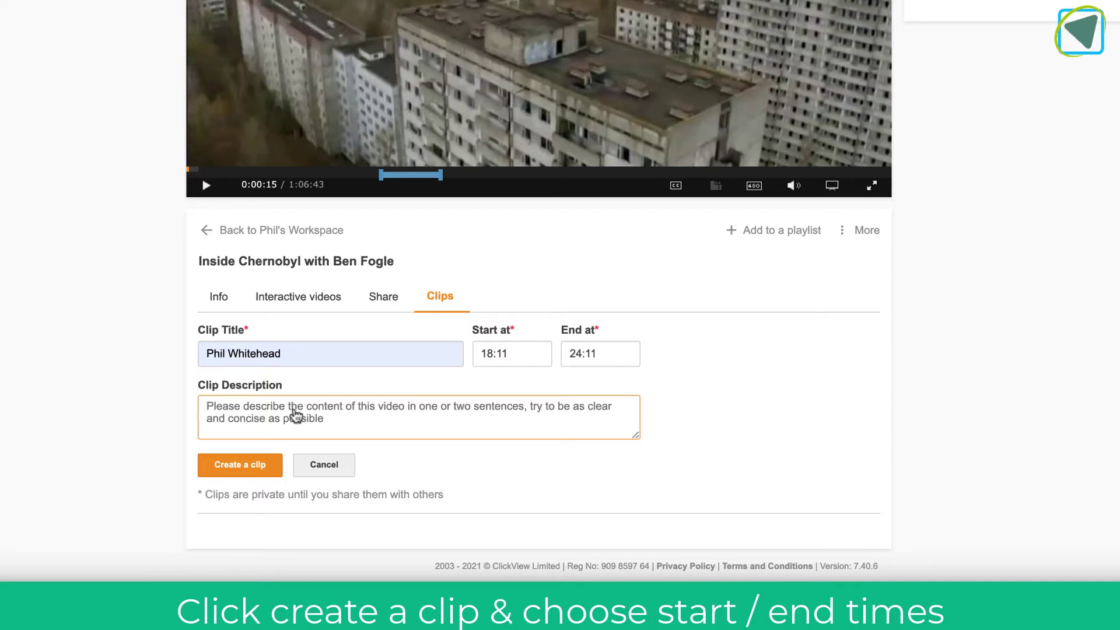
left_click(267, 464)
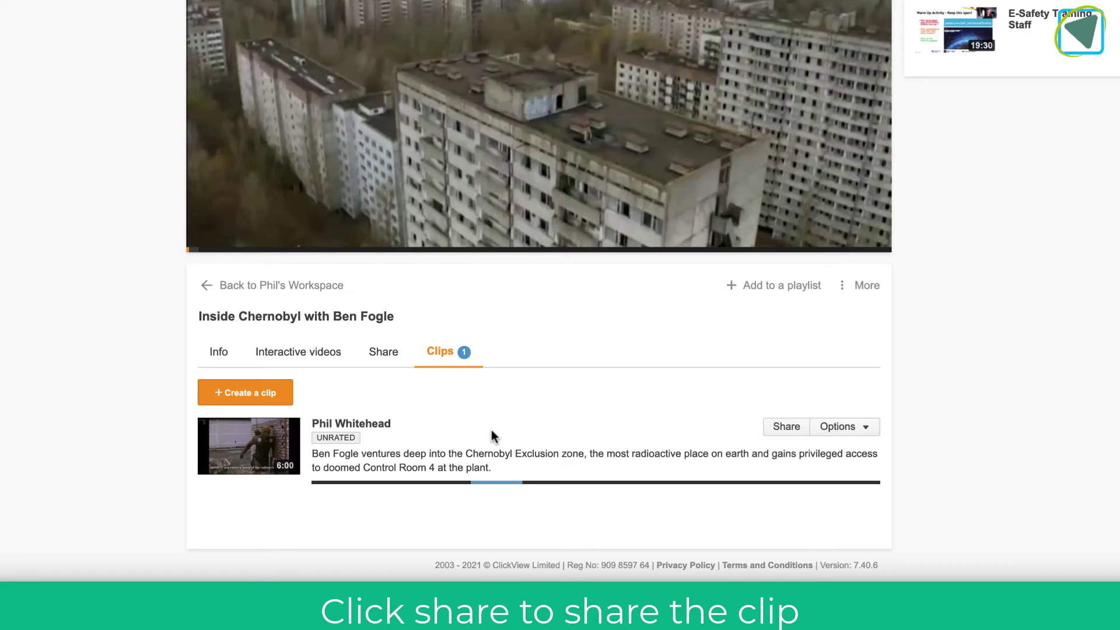
View the sharing options for the newly created Inside Chernobyl clip and dismiss them
left_click(778, 432)
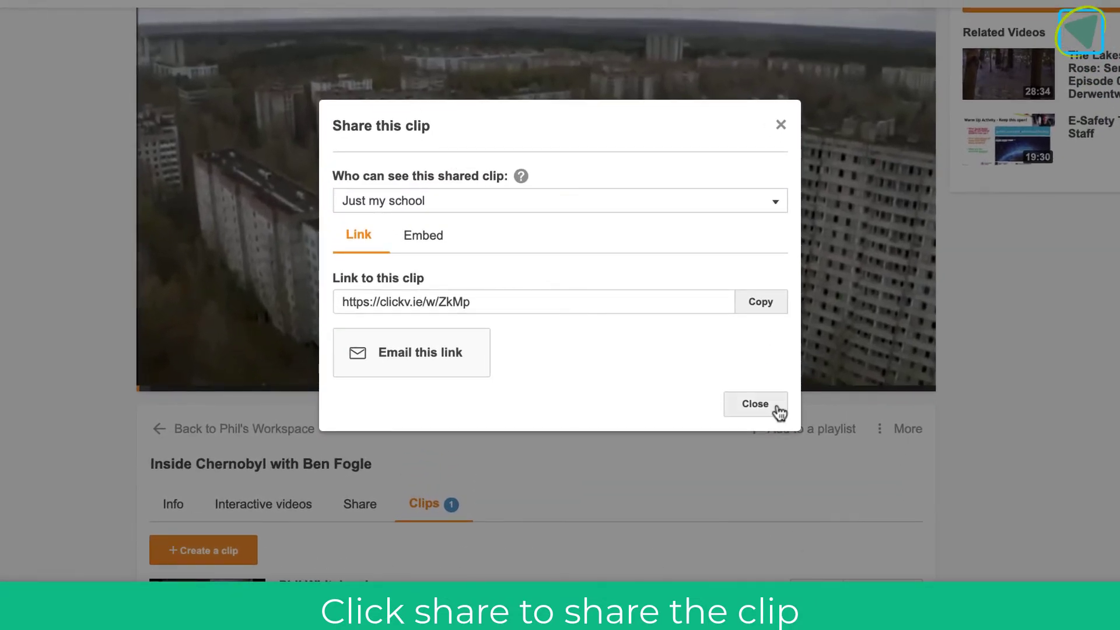
left_click(755, 405)
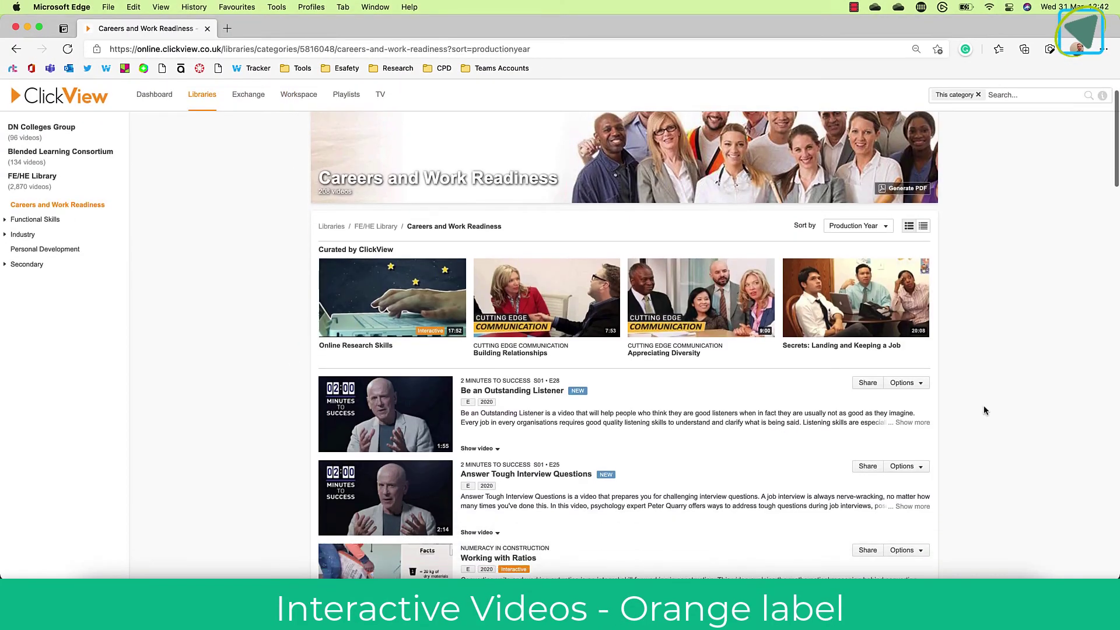
Open the Working with Ratios video from Careers and Work Readiness, pause it and open its Dry and Wet Ratios interactive version
scroll(983, 409, "down", 5)
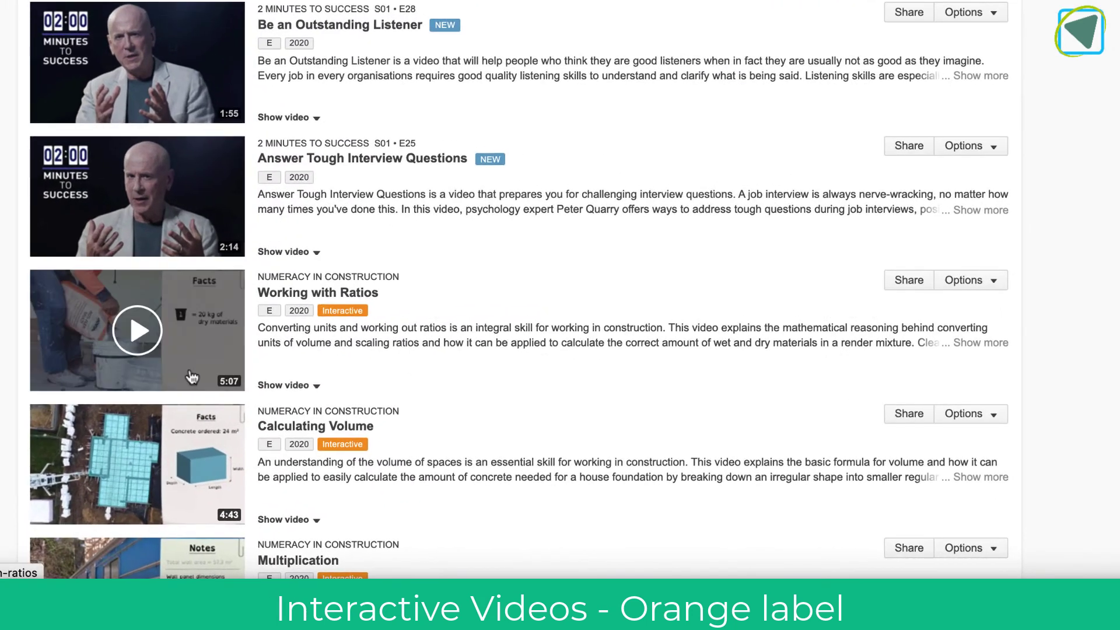
left_click(190, 373)
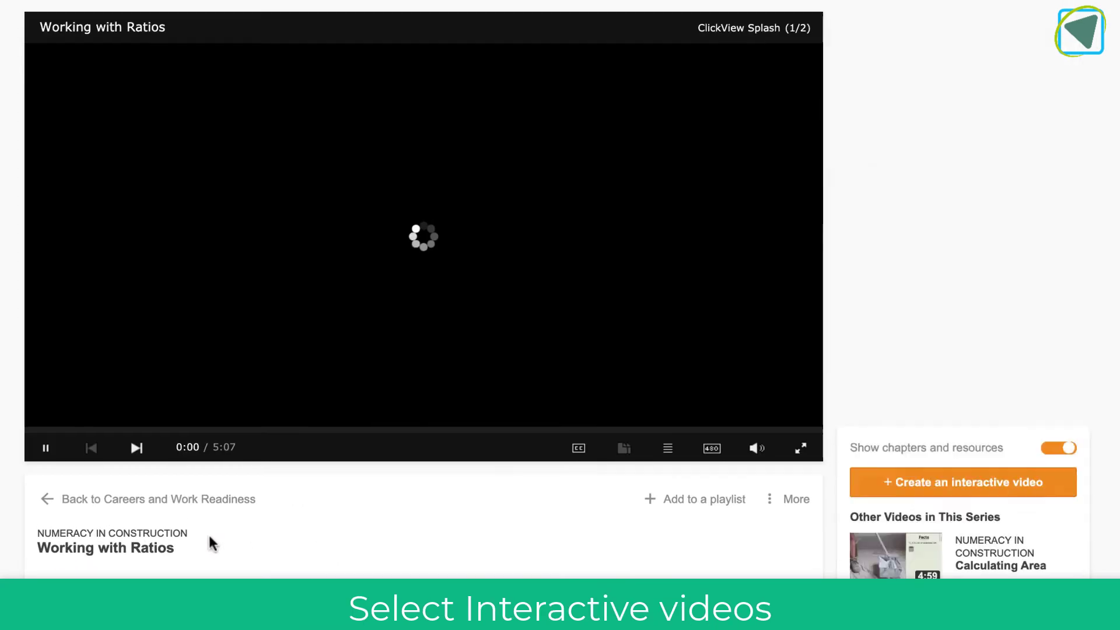
scroll(208, 540, "down", 2)
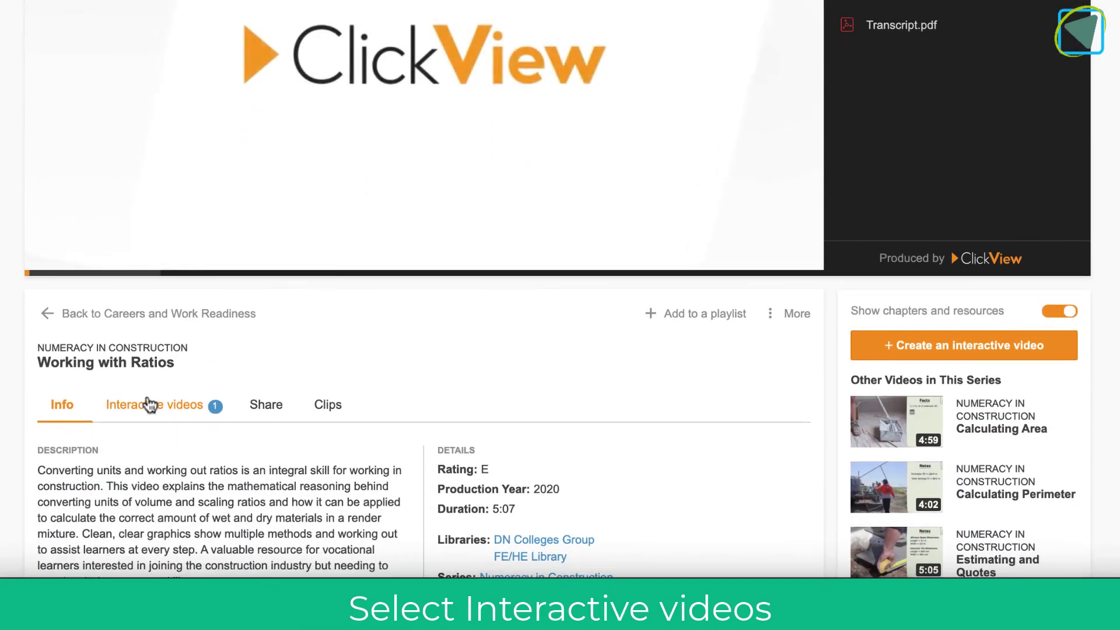
left_click(150, 458)
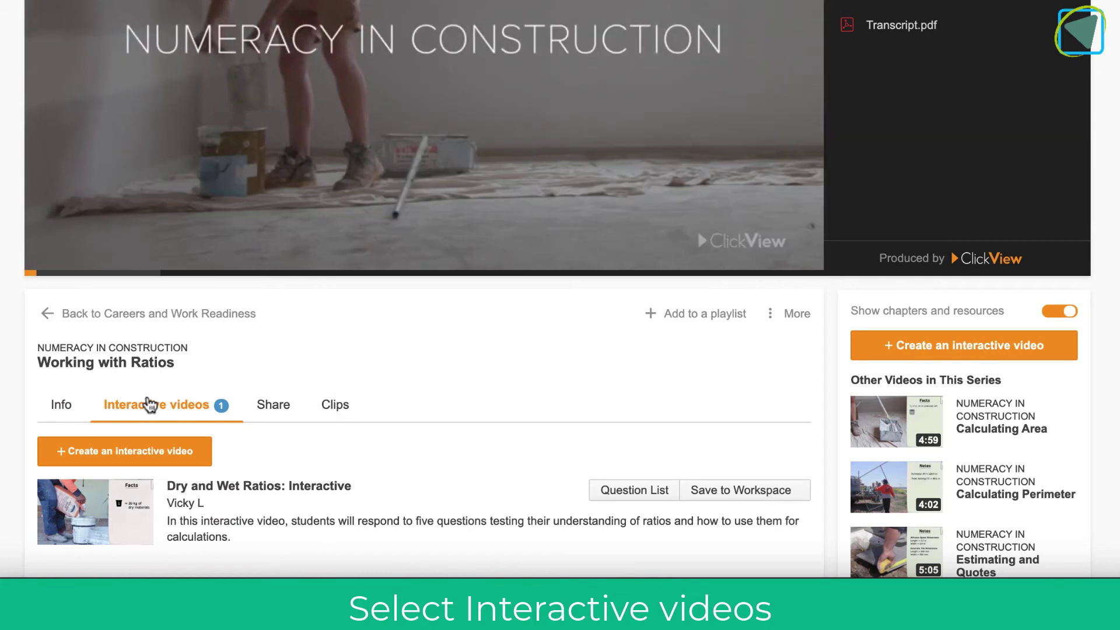
scroll(150, 404, "down", 2)
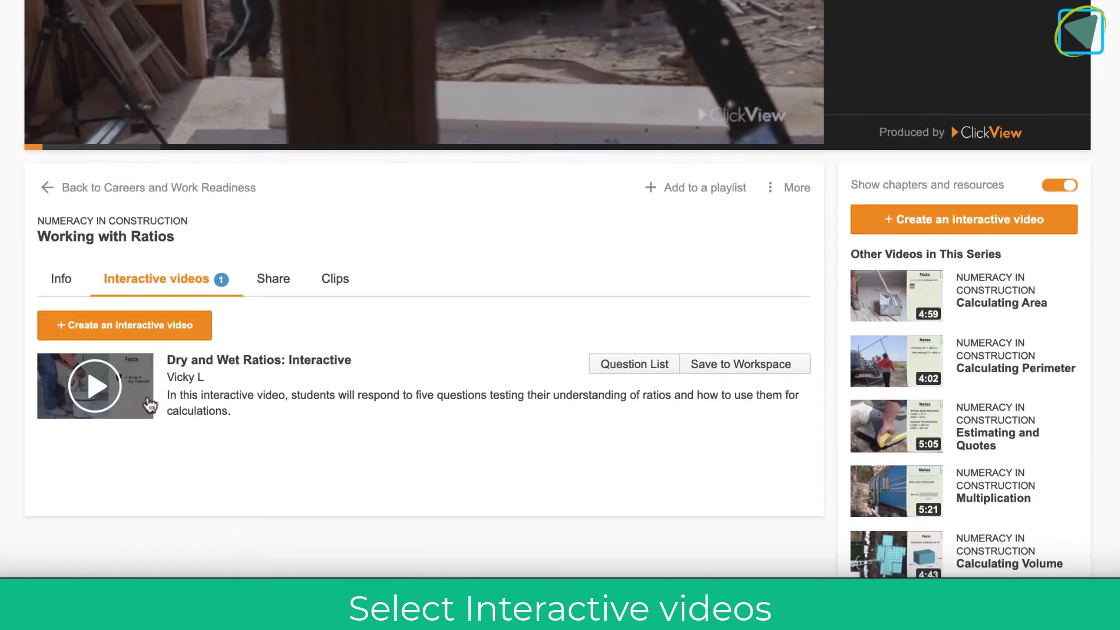
left_click(42, 138)
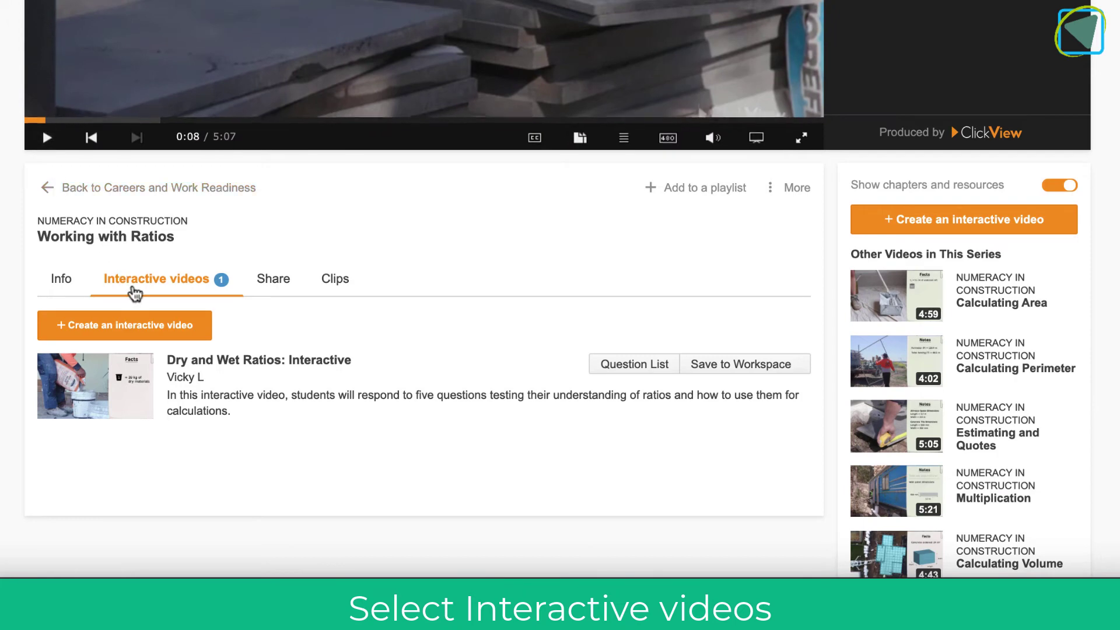
left_click(133, 373)
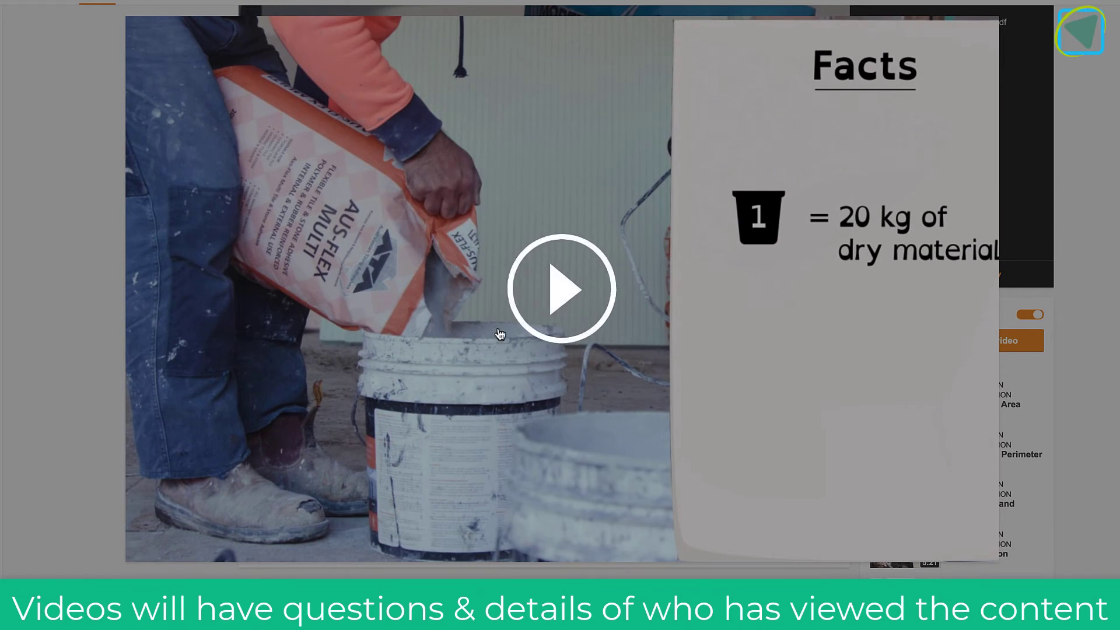
Preview the Dry and Wet Ratios interactive video, answer its first question False, view the question at 1:41 and exit the preview
left_click(562, 291)
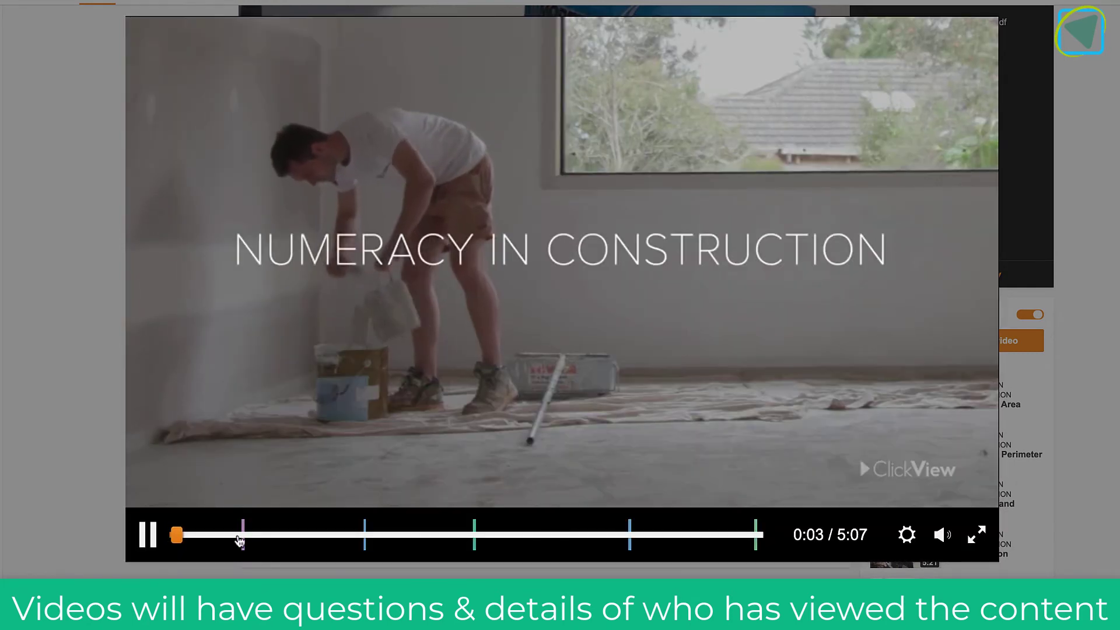
left_click(238, 535)
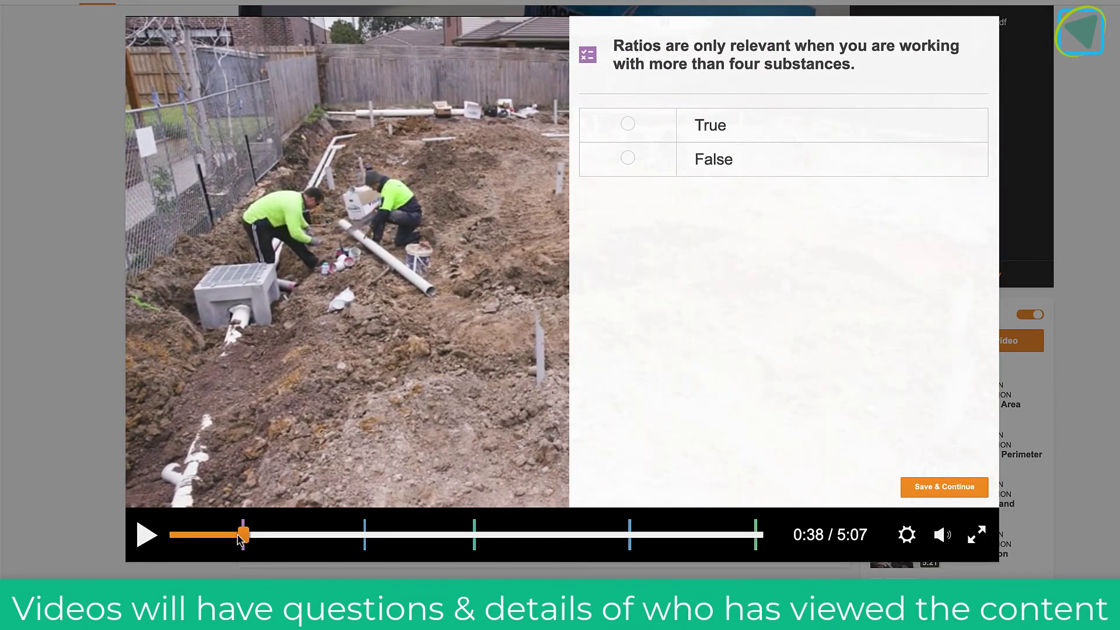
left_click(628, 158)
left_click(945, 487)
left_click(945, 487)
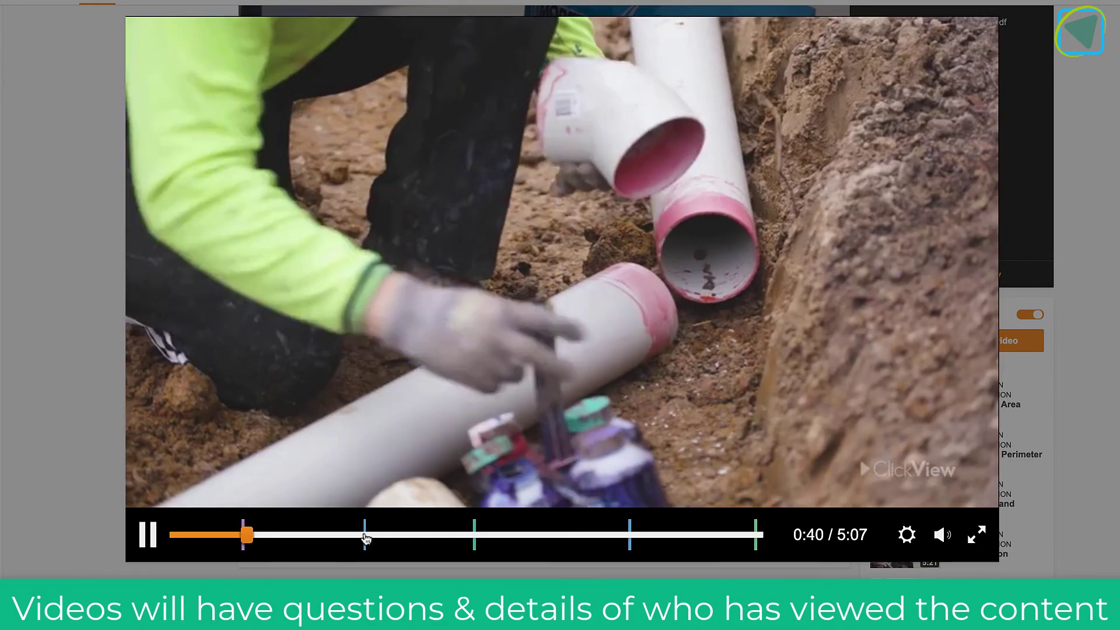
left_click(364, 535)
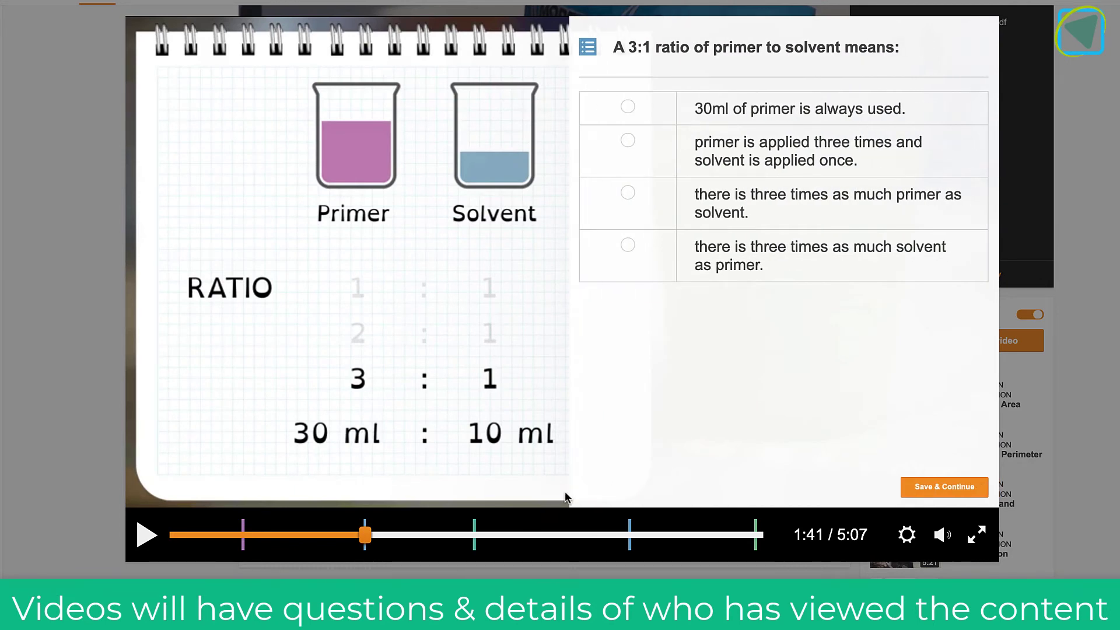
left_click(1060, 474)
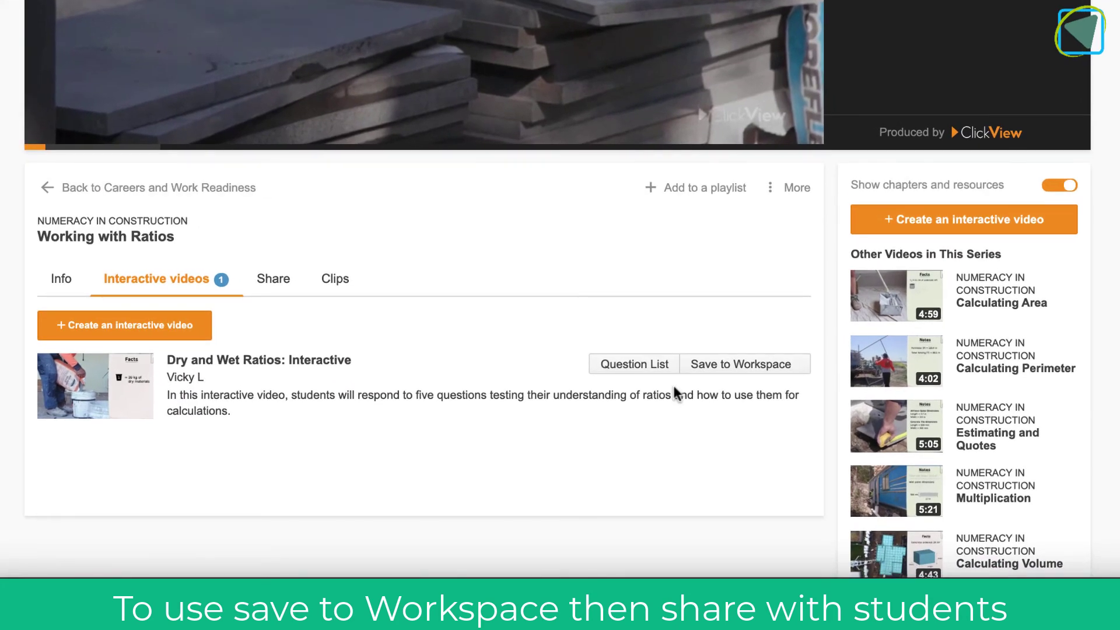
Save the Dry and Wet Ratios interactive video to the workspace and copy its sharing link from there
left_click(730, 364)
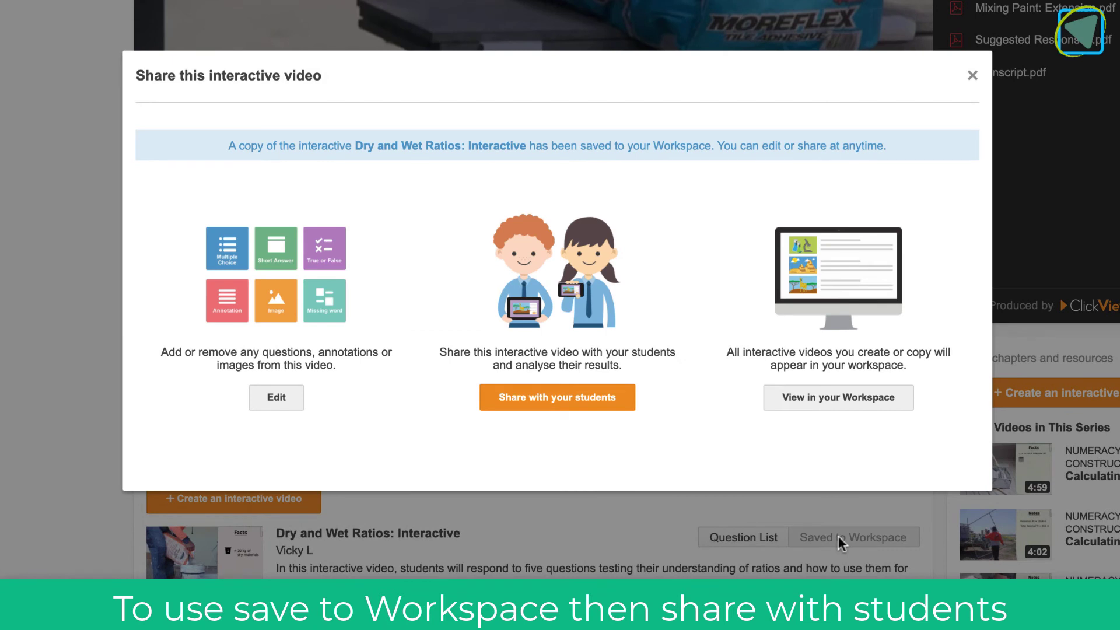
left_click(800, 407)
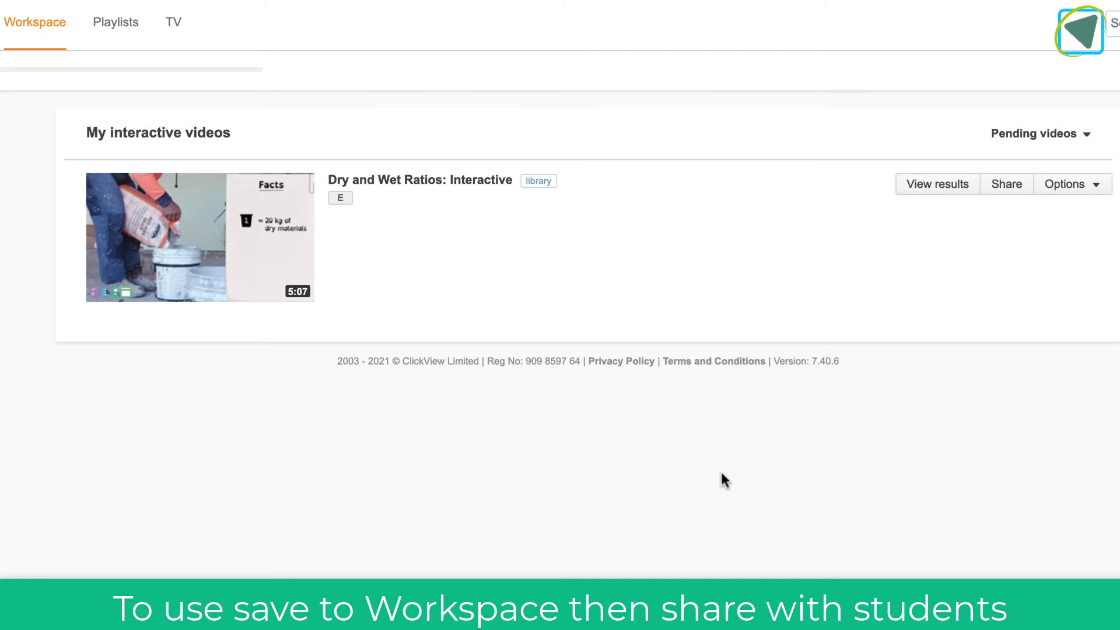
left_click(1003, 186)
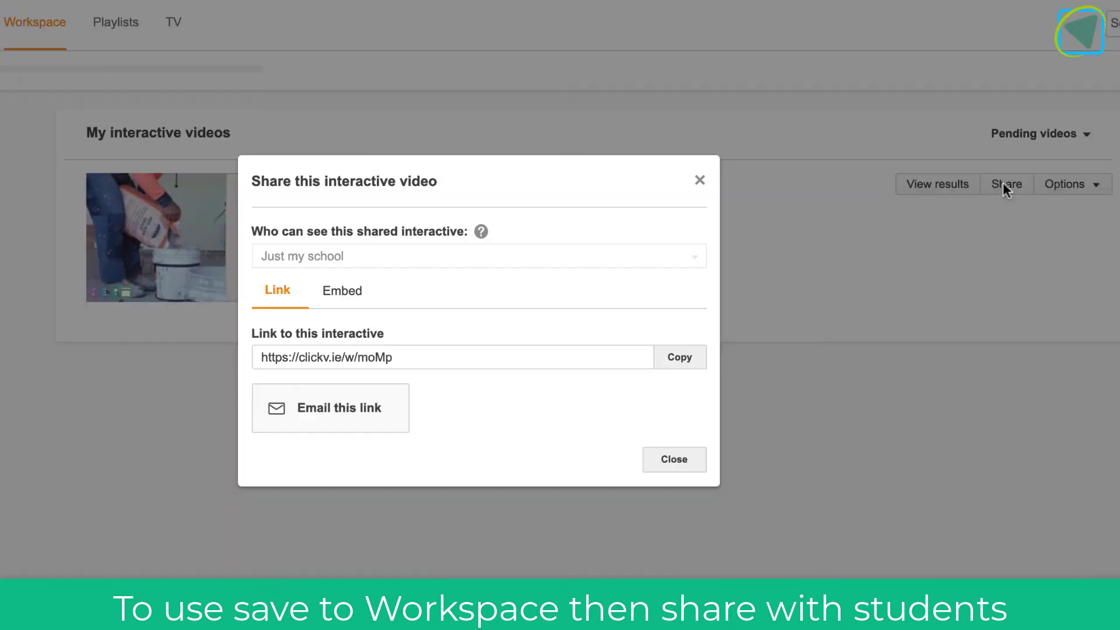
left_click(680, 358)
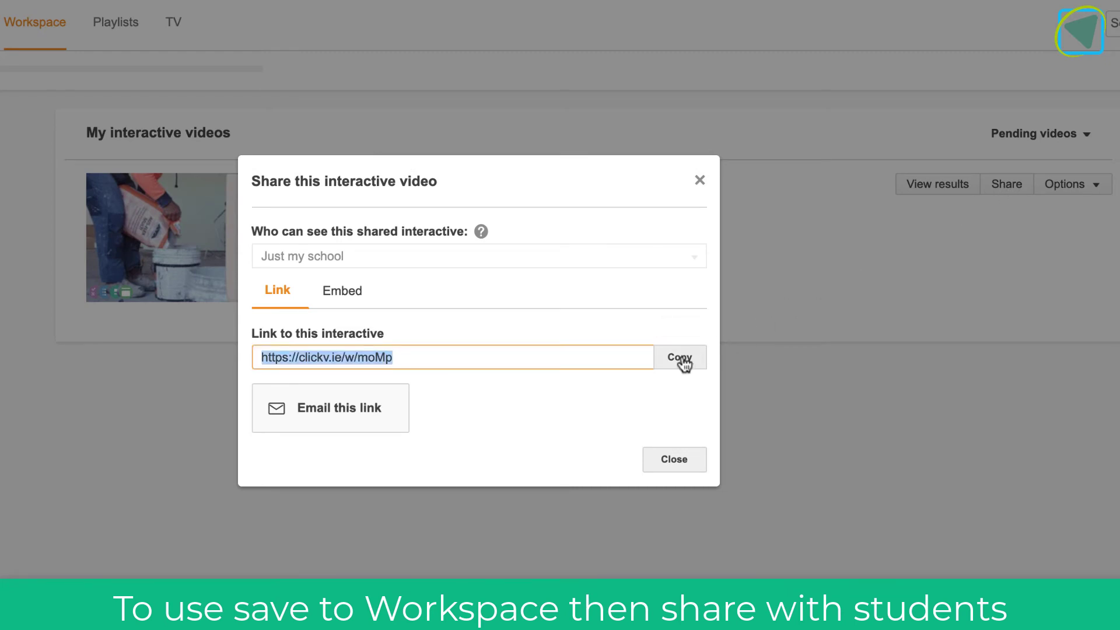
left_click(724, 327)
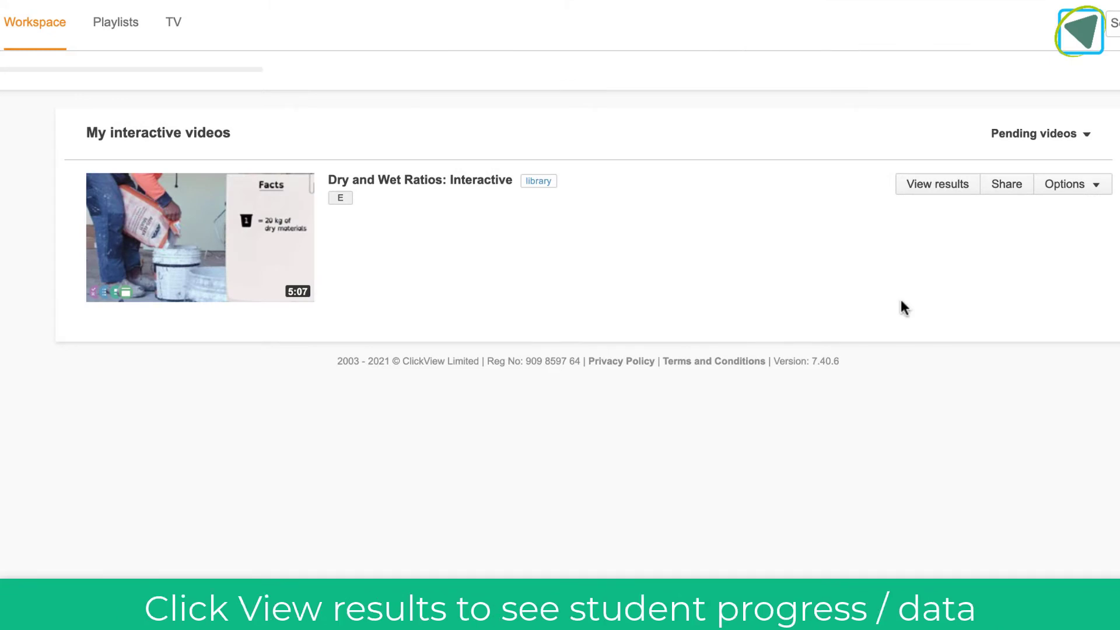
Review the student results of the Dry and Wet Ratios interactive video and return to the workspace
left_click(926, 188)
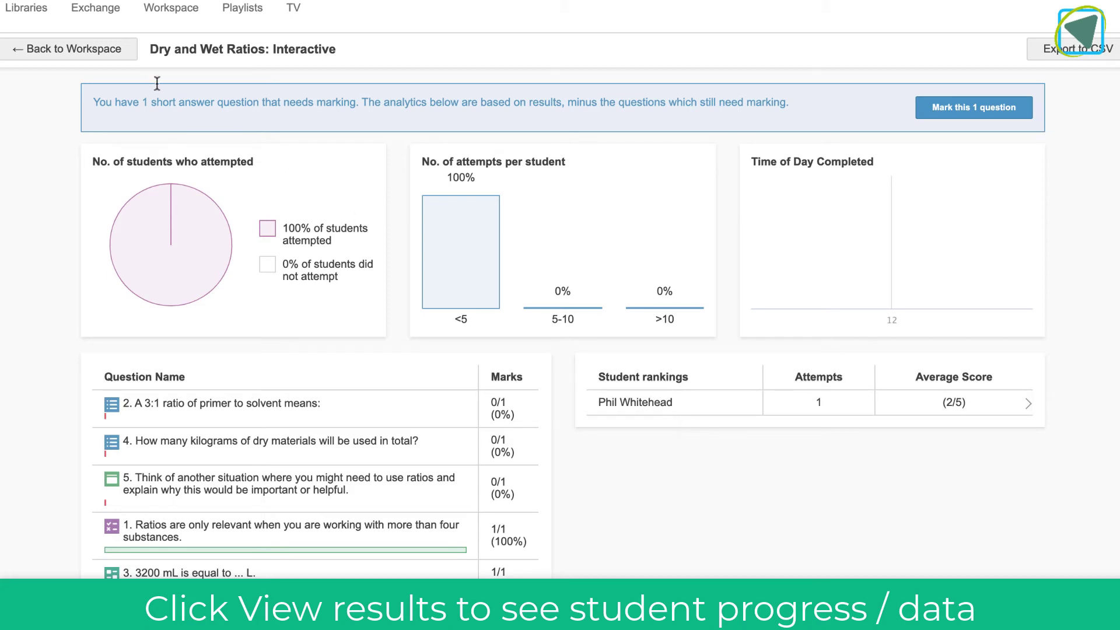
left_click(114, 49)
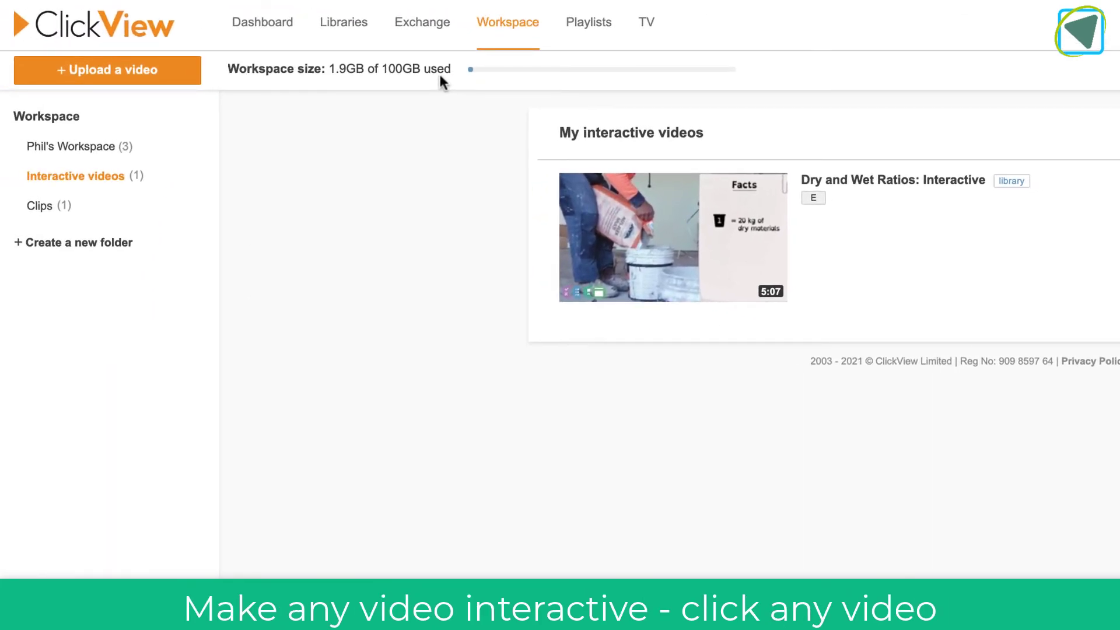
List the workspace clips and open the original video of the Chernobyl clip
left_click(115, 216)
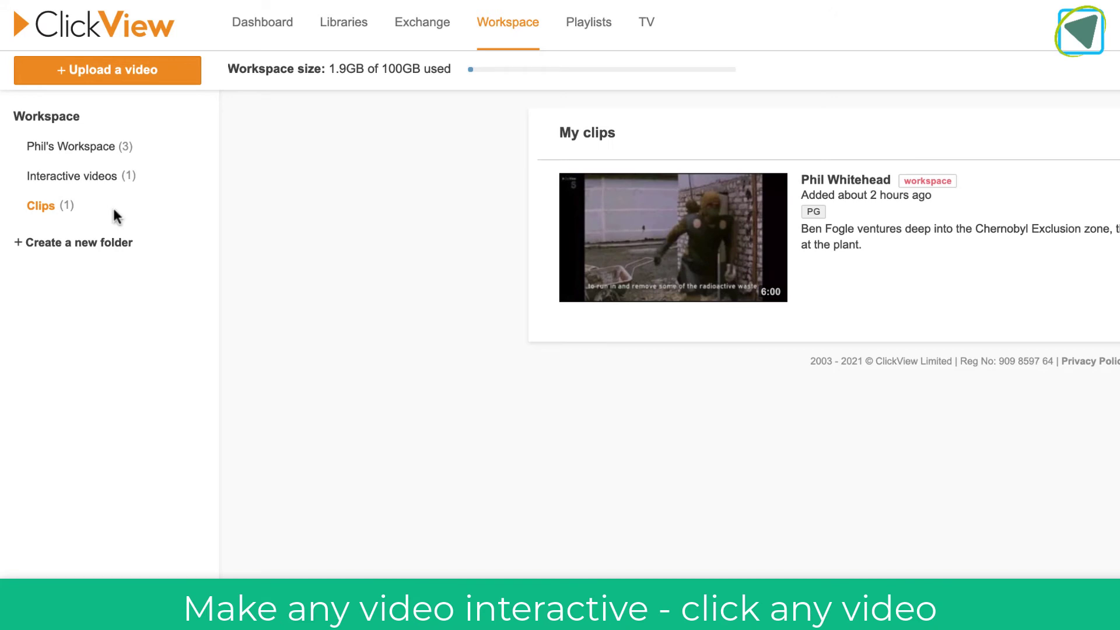
left_click(1016, 153)
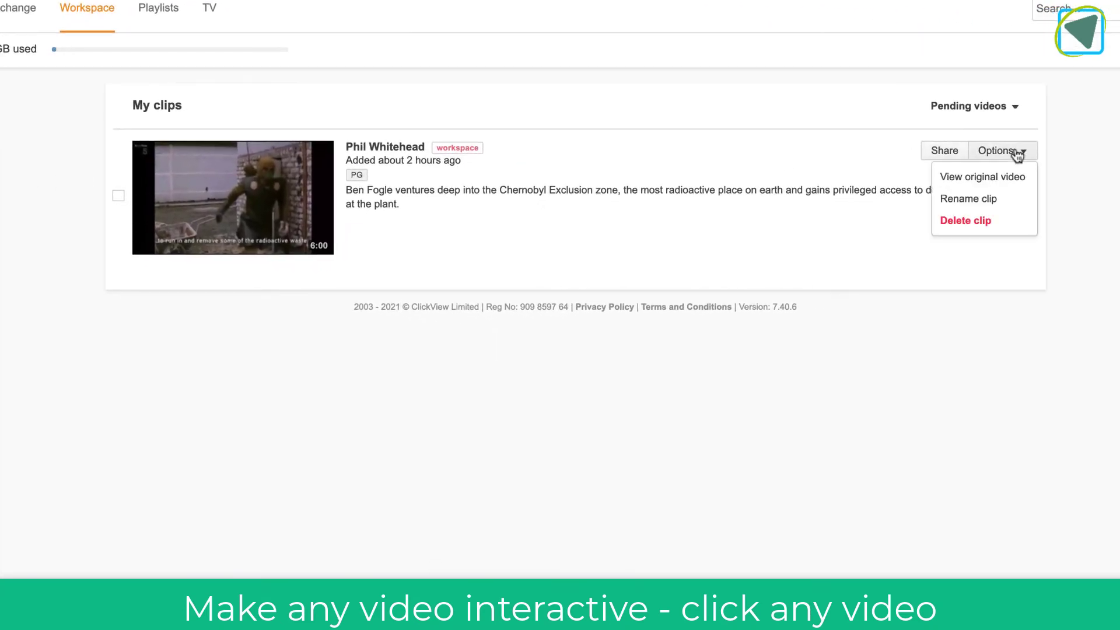
left_click(1016, 180)
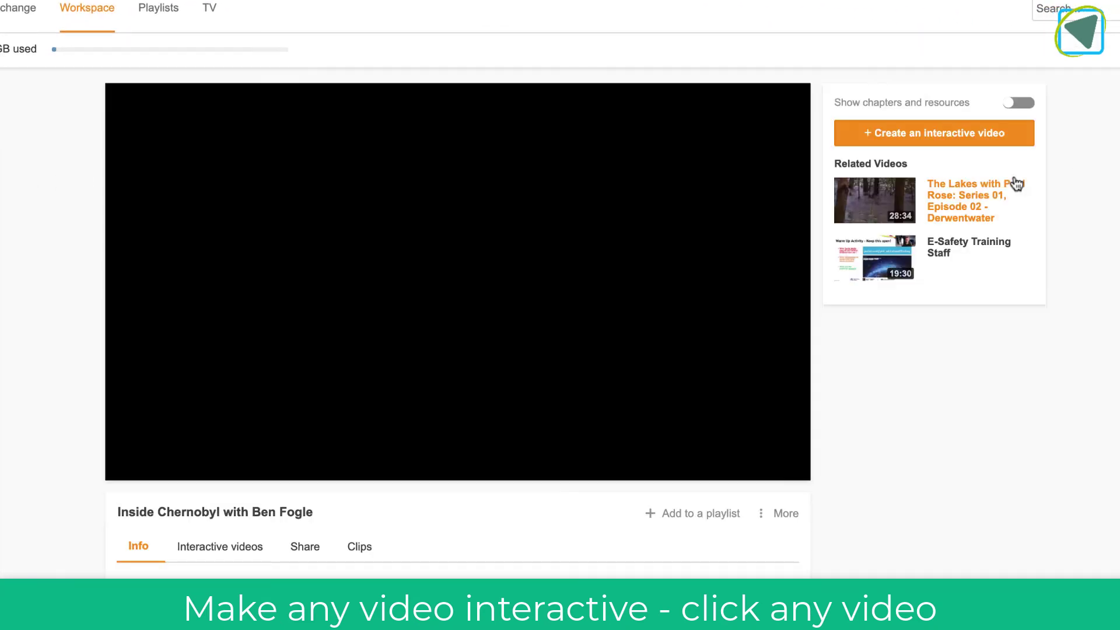
Start creating an interactive video from the Inside Chernobyl video
scroll(819, 250, "down", 1)
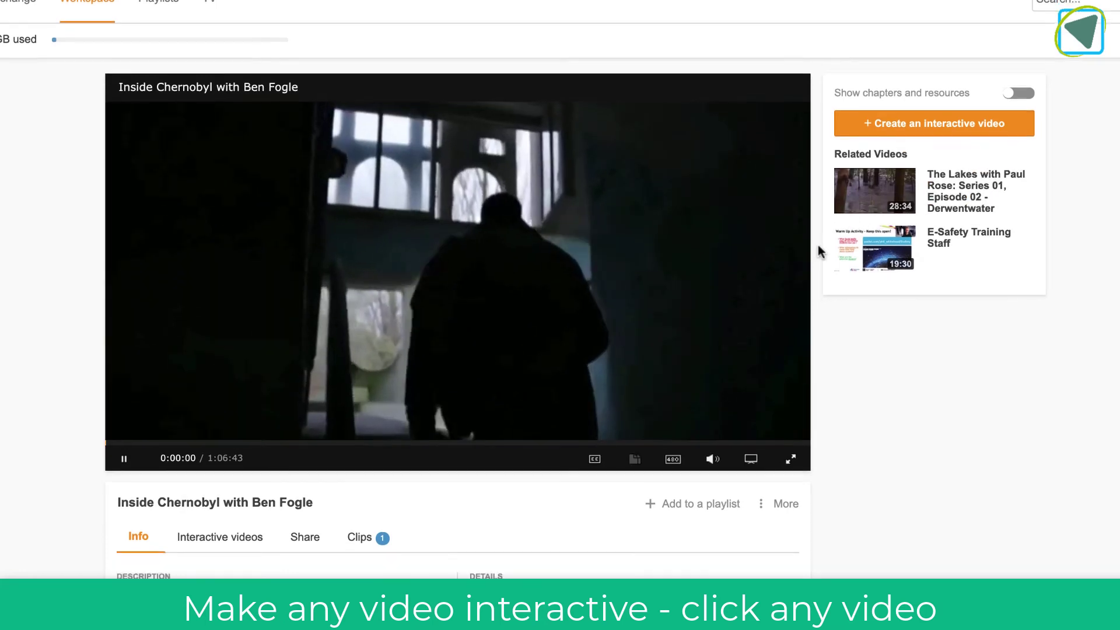
scroll(819, 251, "down", 2)
left_click(232, 487)
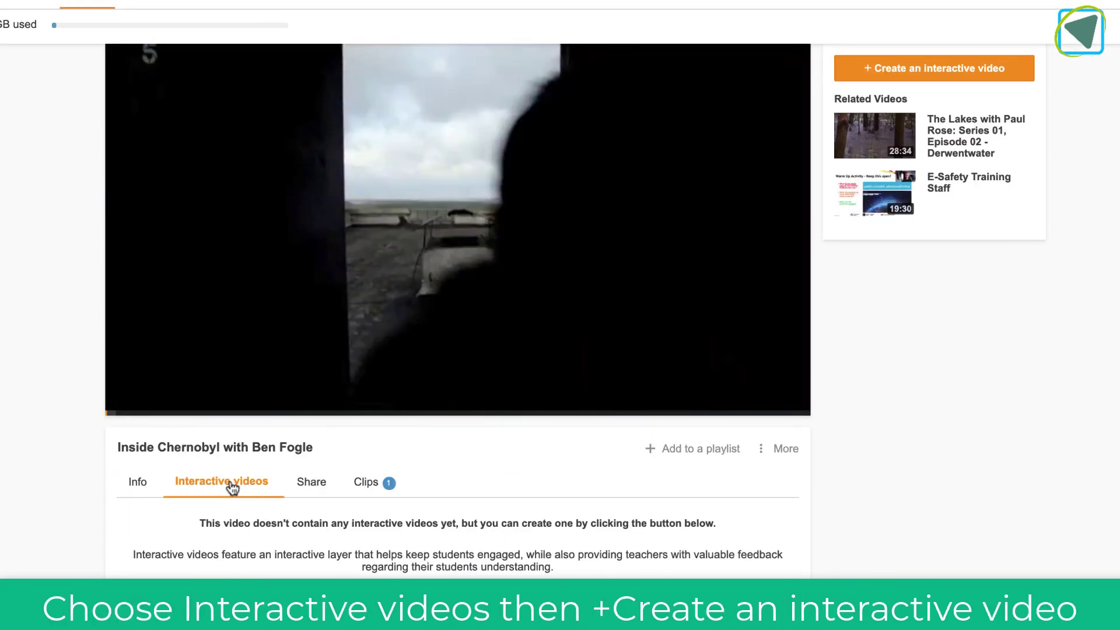
scroll(233, 487, "down", 3)
left_click(442, 493)
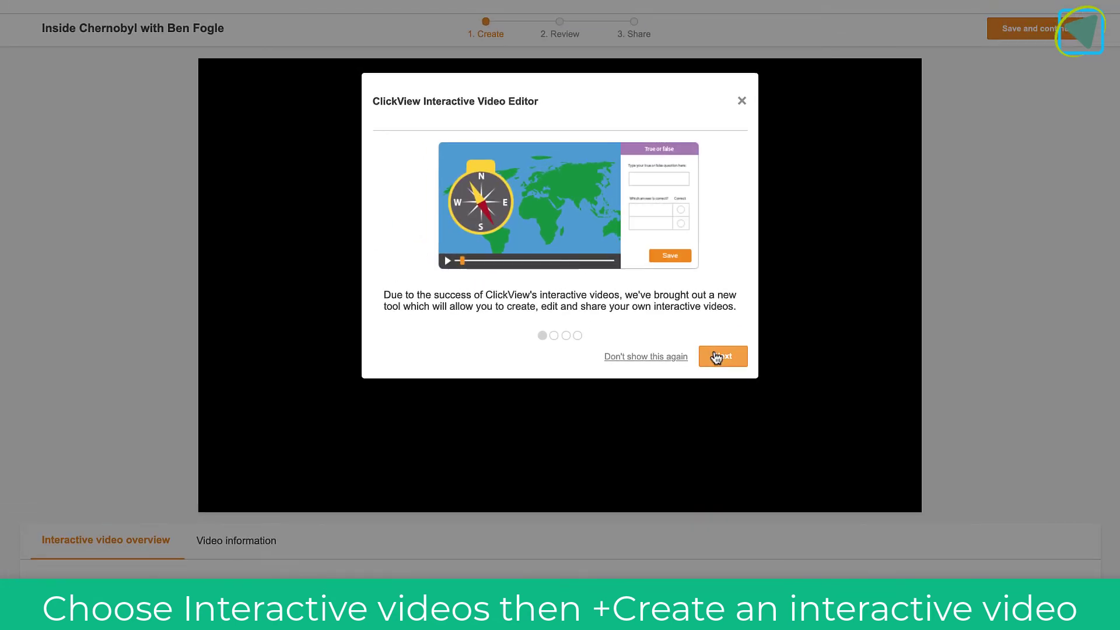
Go through the interactive video editor's introduction to its end and load the video for adding questions
left_click(716, 357)
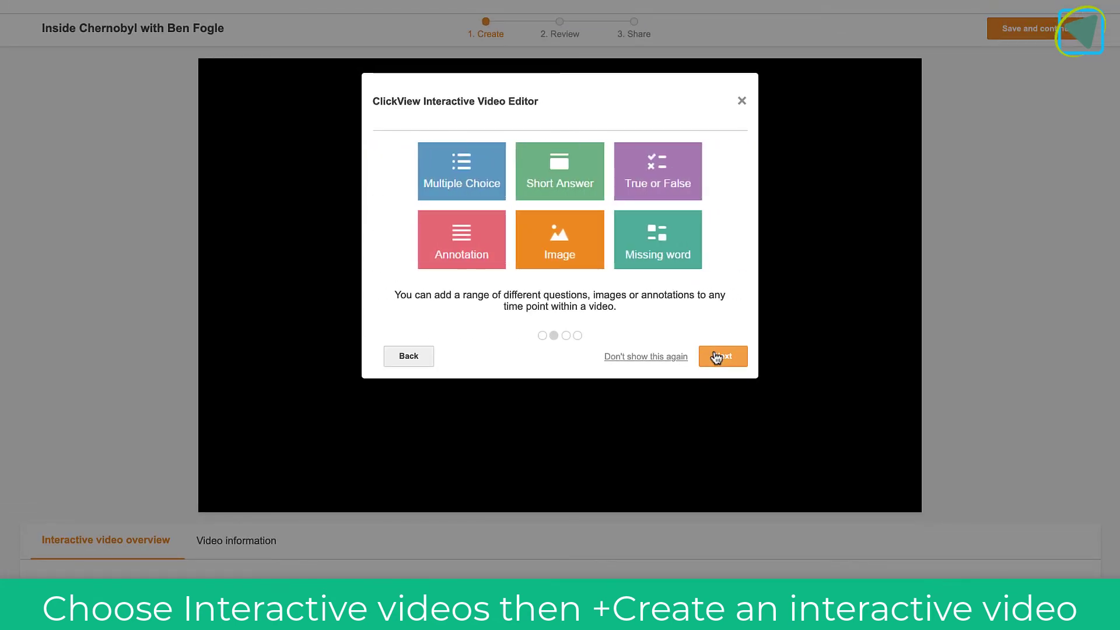
left_click(716, 356)
left_click(717, 357)
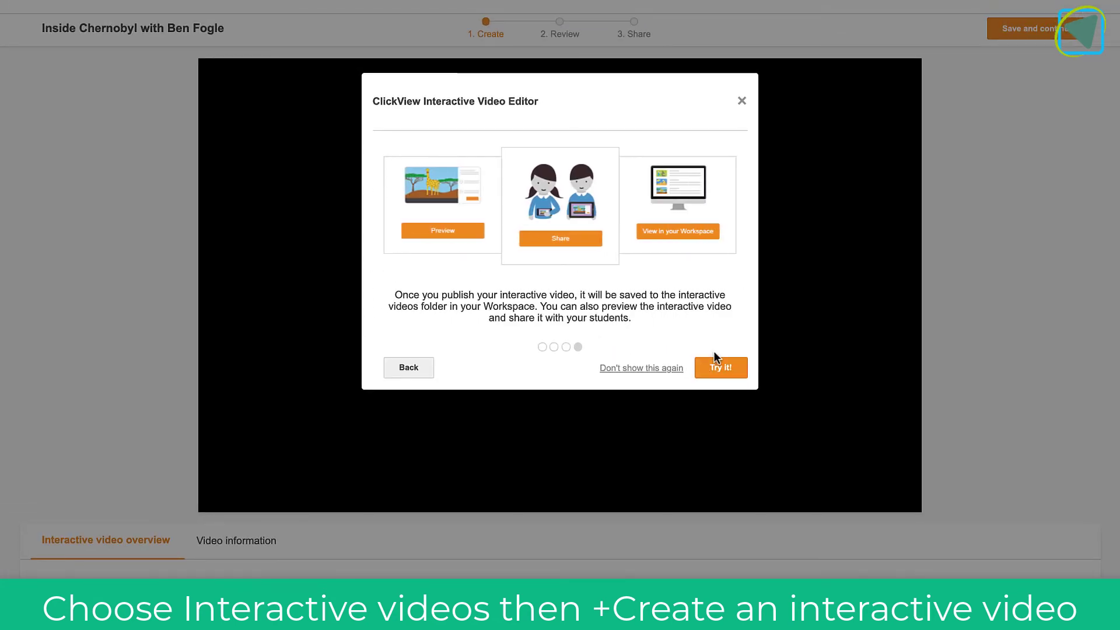
left_click(716, 366)
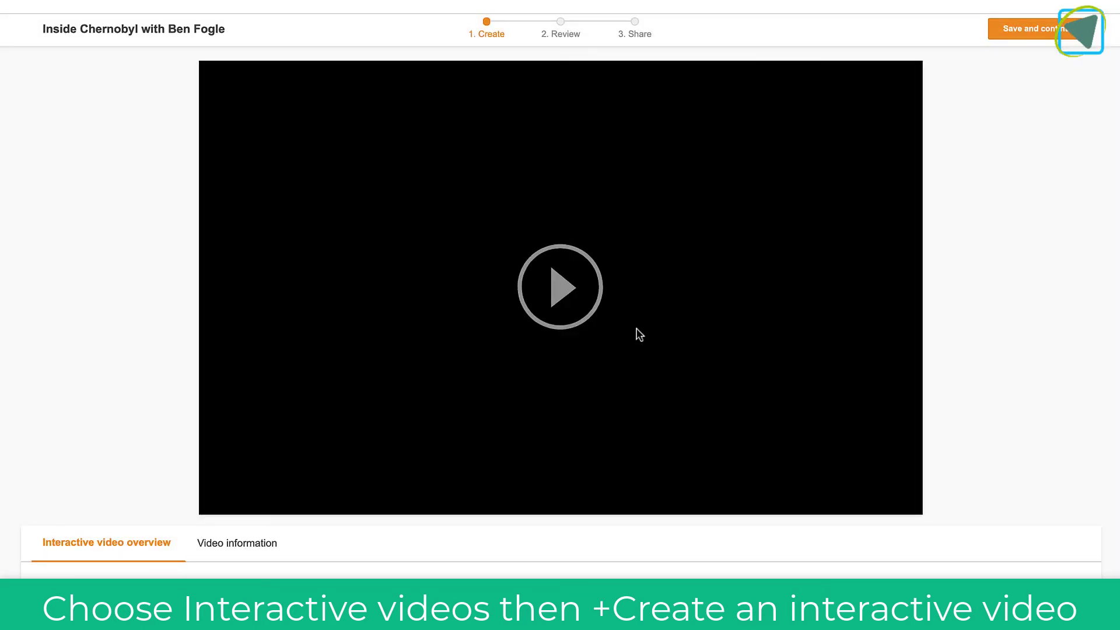
left_click(575, 303)
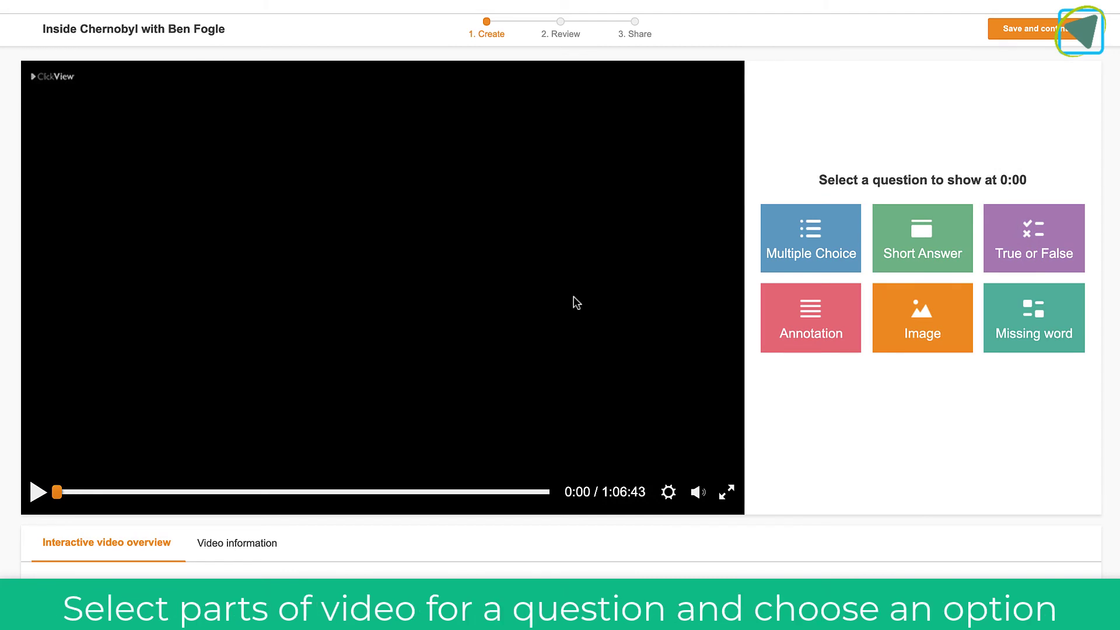
Add a multiple choice question "Test" at 10:51 with answers "Test 1" and "Test 2", mark "Test 2" correct and save it
left_click(136, 491)
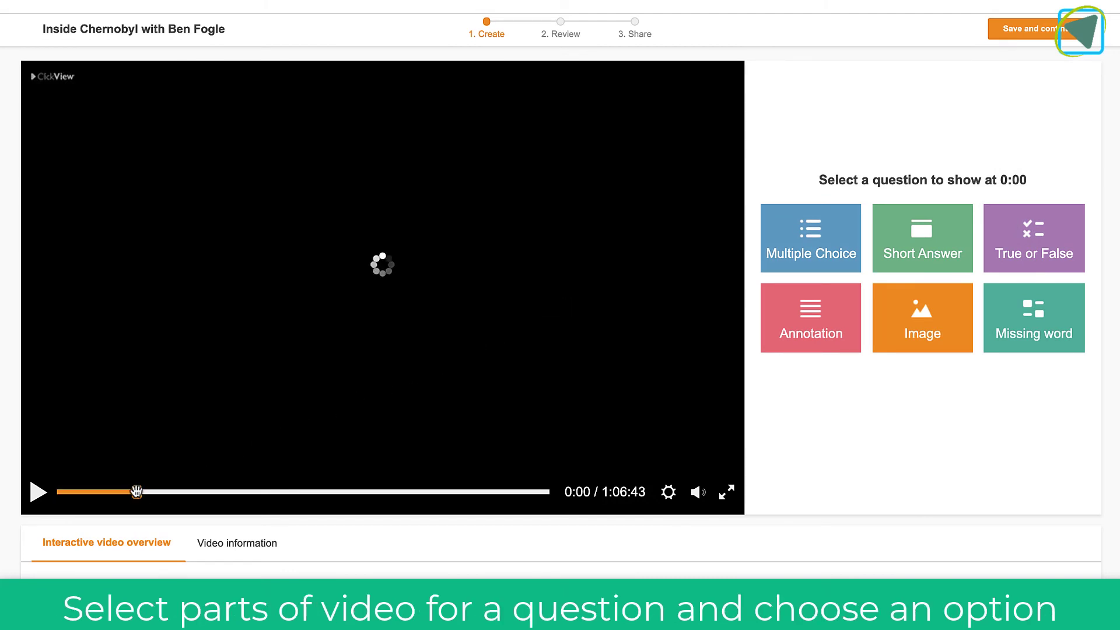
left_click(809, 240)
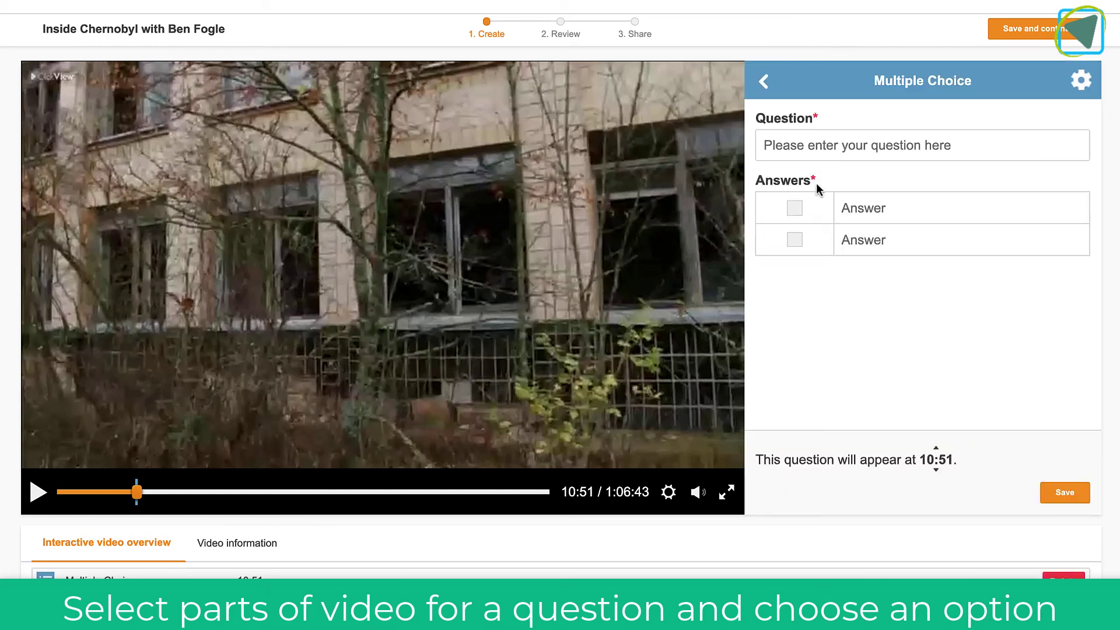
left_click(823, 134)
type("Test")
key("Tab")
type("Tes")
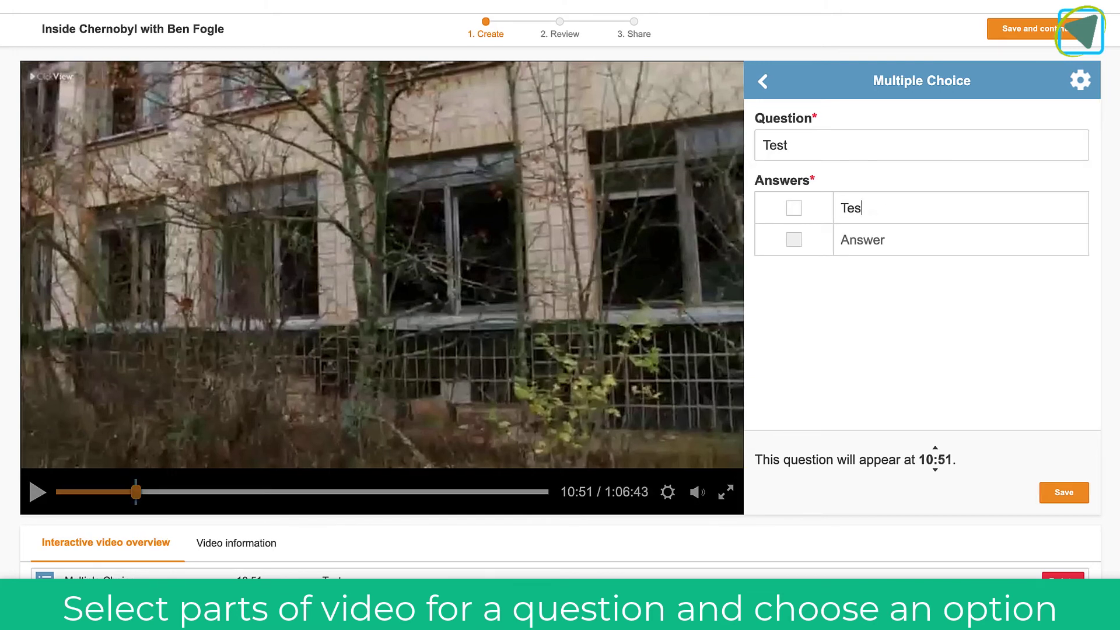
type("Test 2")
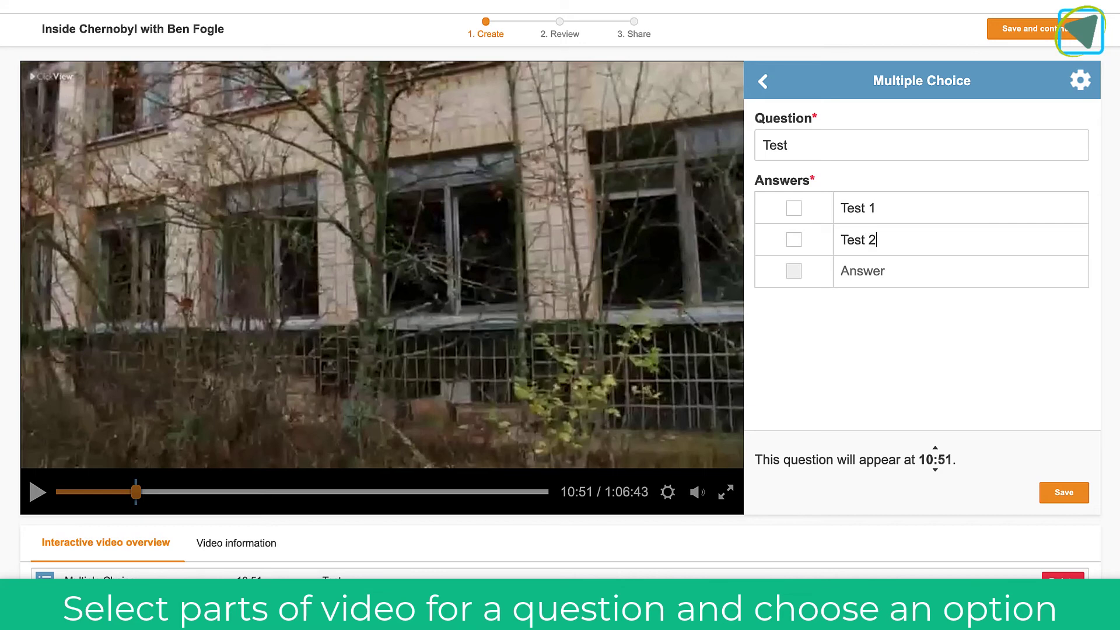
left_click(795, 242)
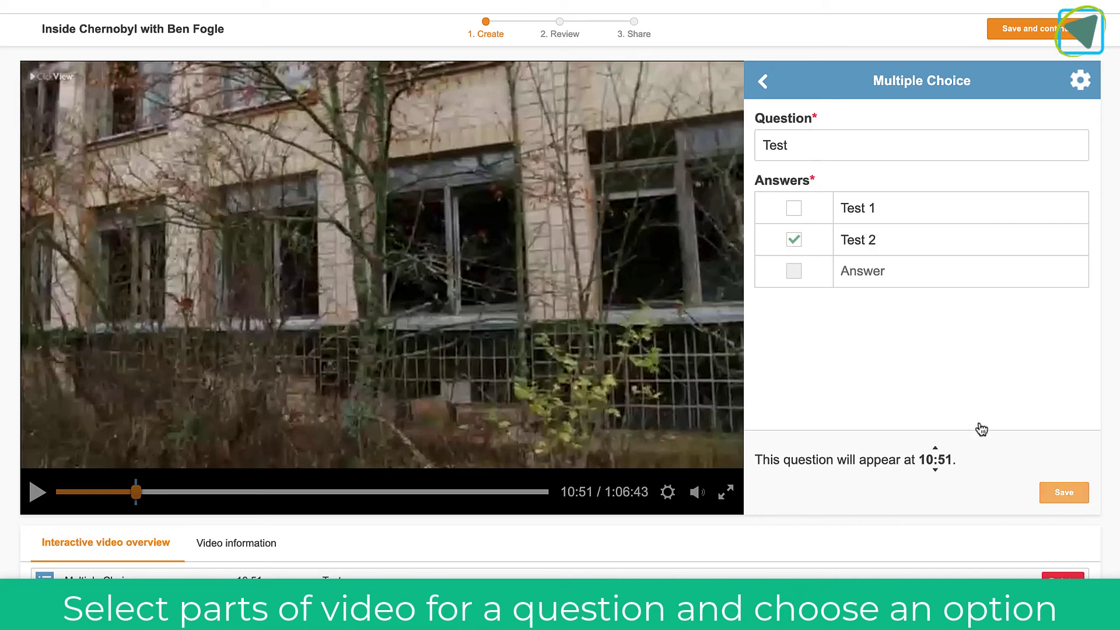
left_click(1050, 495)
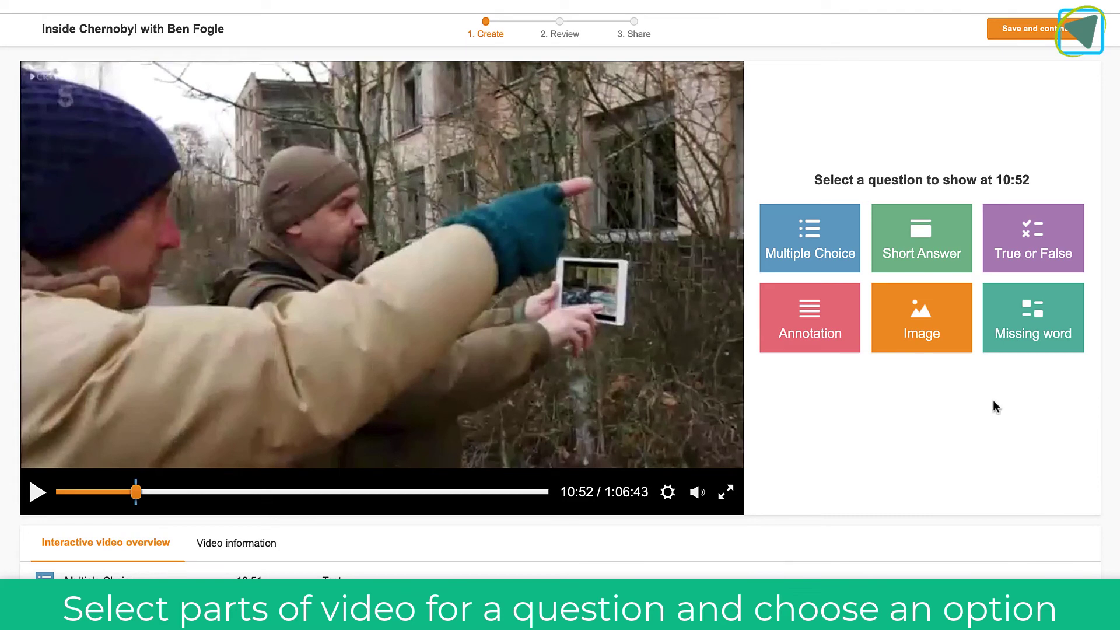
Move the video to 36:33, save the interactive video through the review stage and keep it private from other teachers
left_click(325, 493)
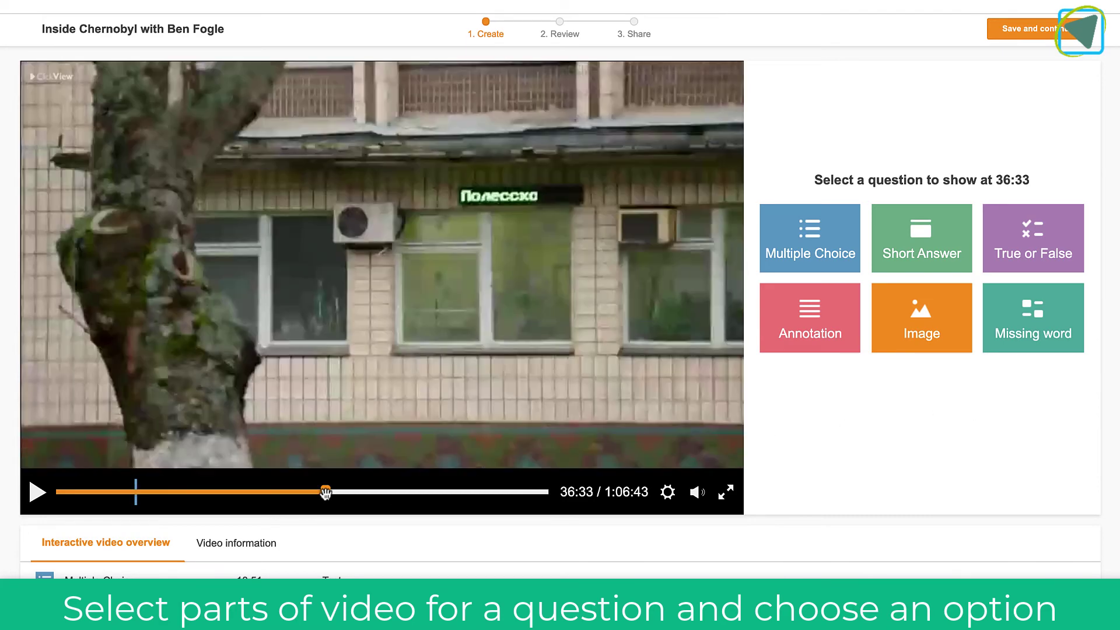
left_click(916, 330)
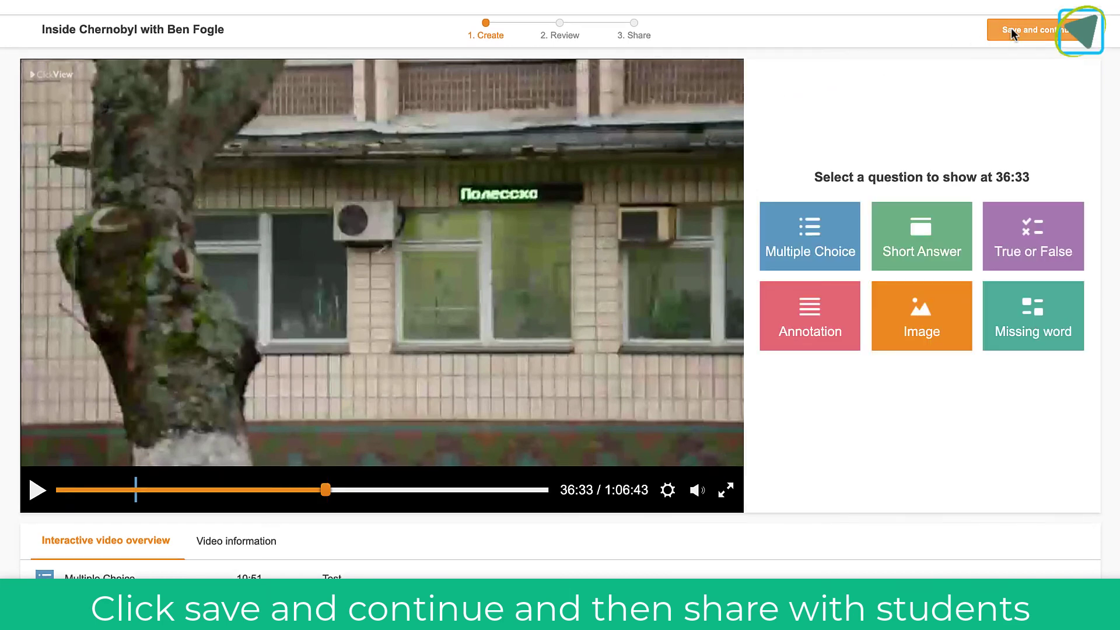
left_click(1010, 27)
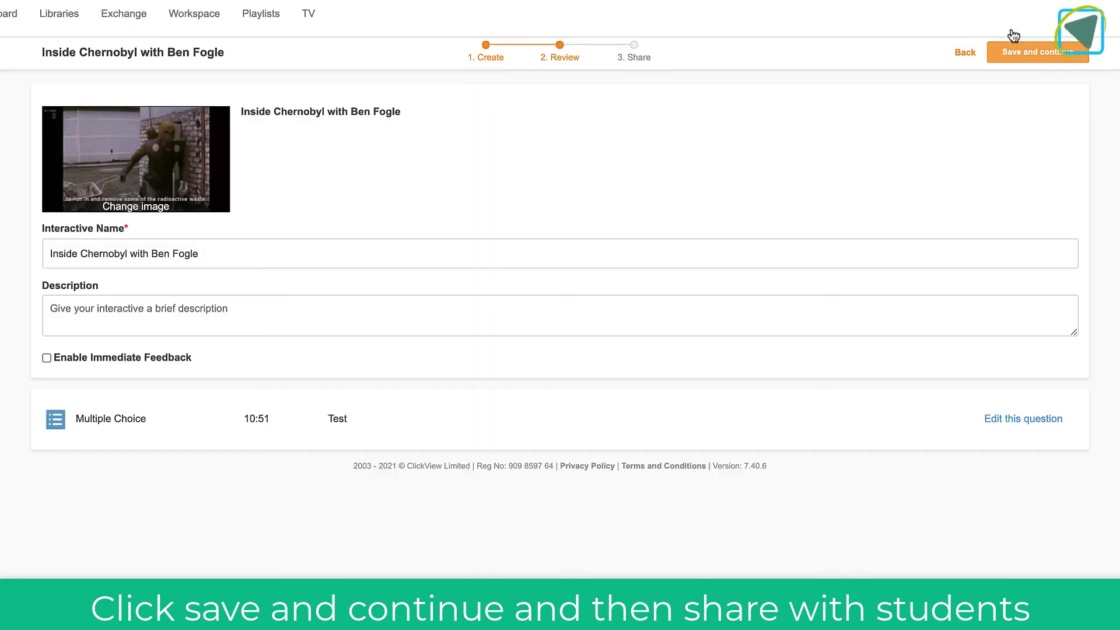
left_click(1020, 55)
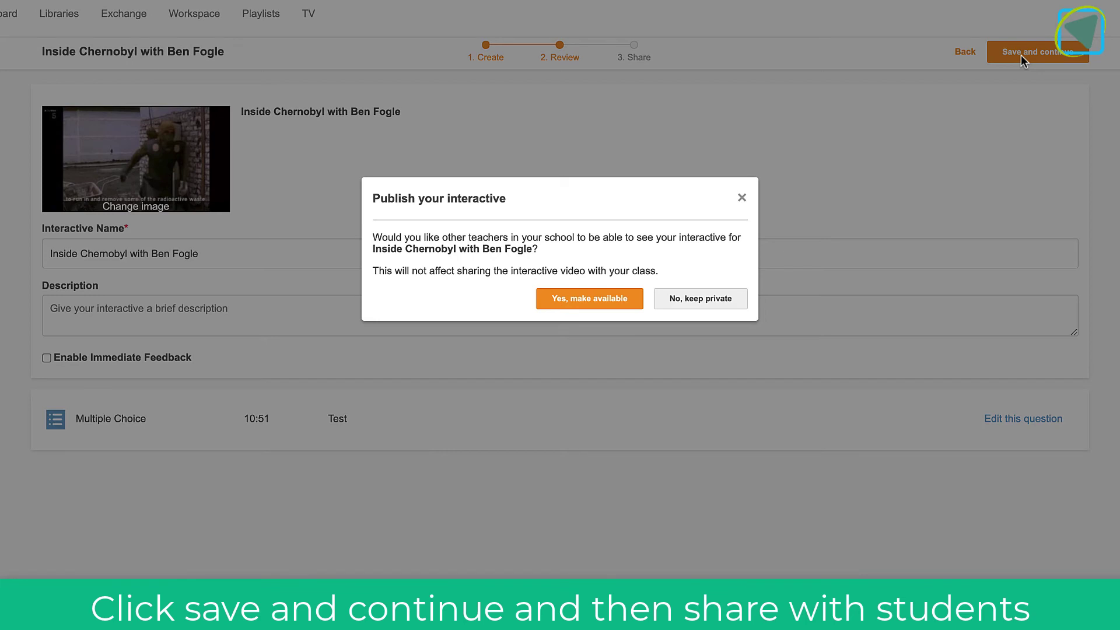
left_click(723, 293)
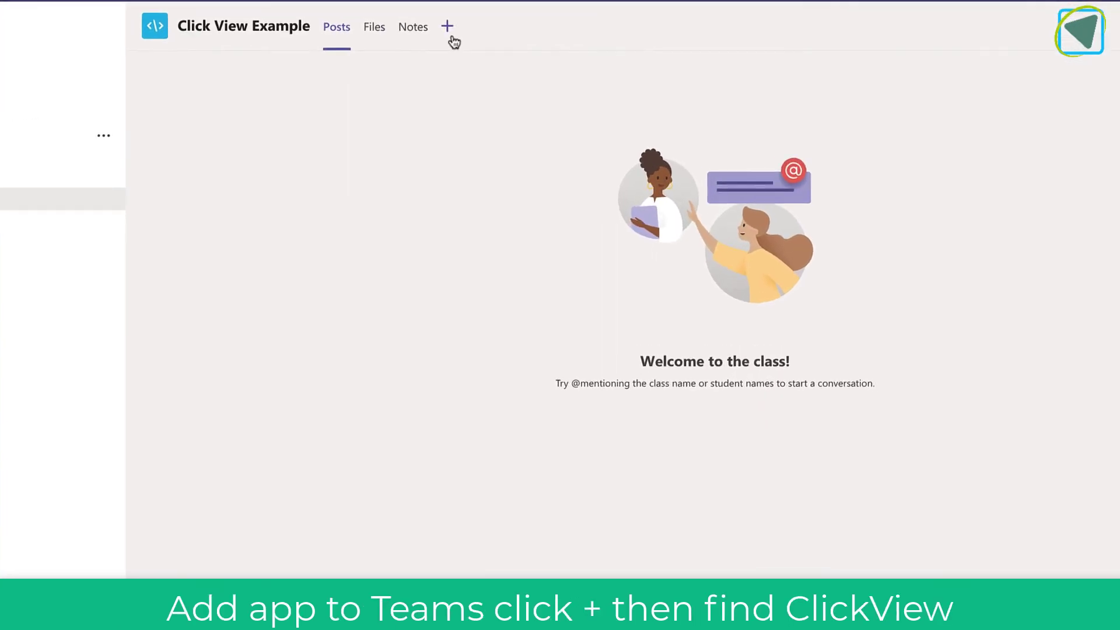
Switch to Microsoft Teams, search the tab apps for "cli" and add ClickView to the Click View Example channel
left_click(480, 44)
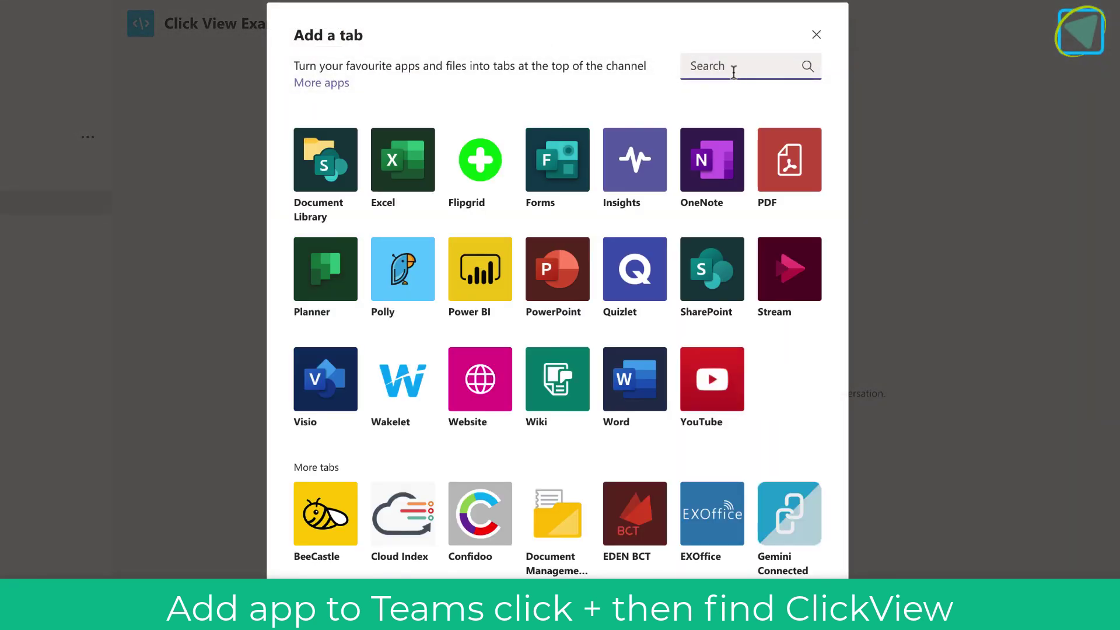
type("cli")
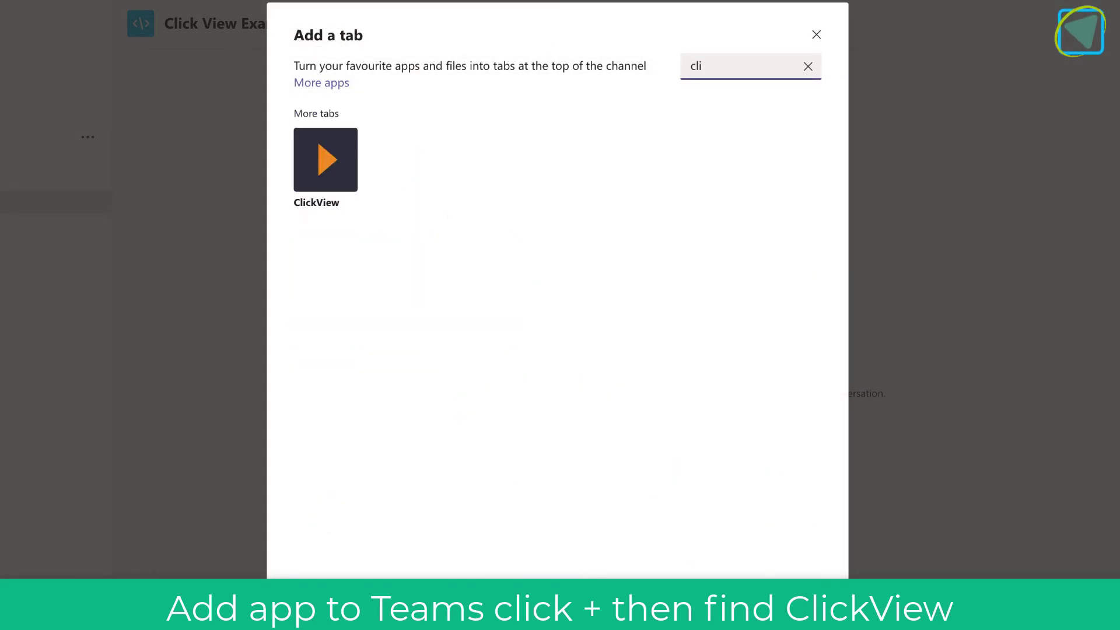
left_click(334, 153)
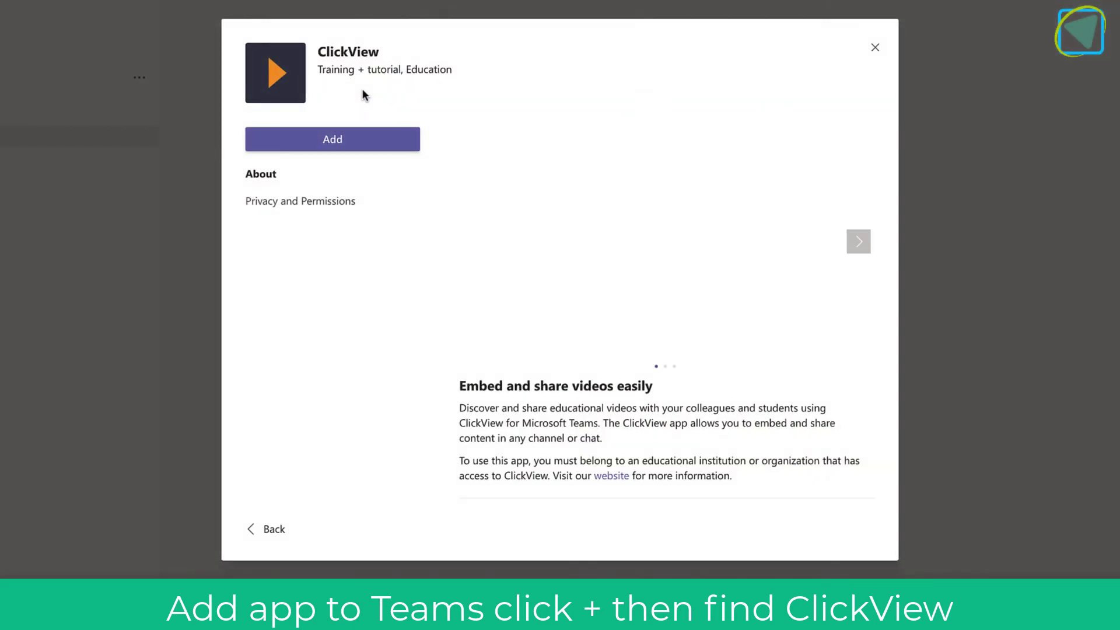
left_click(358, 139)
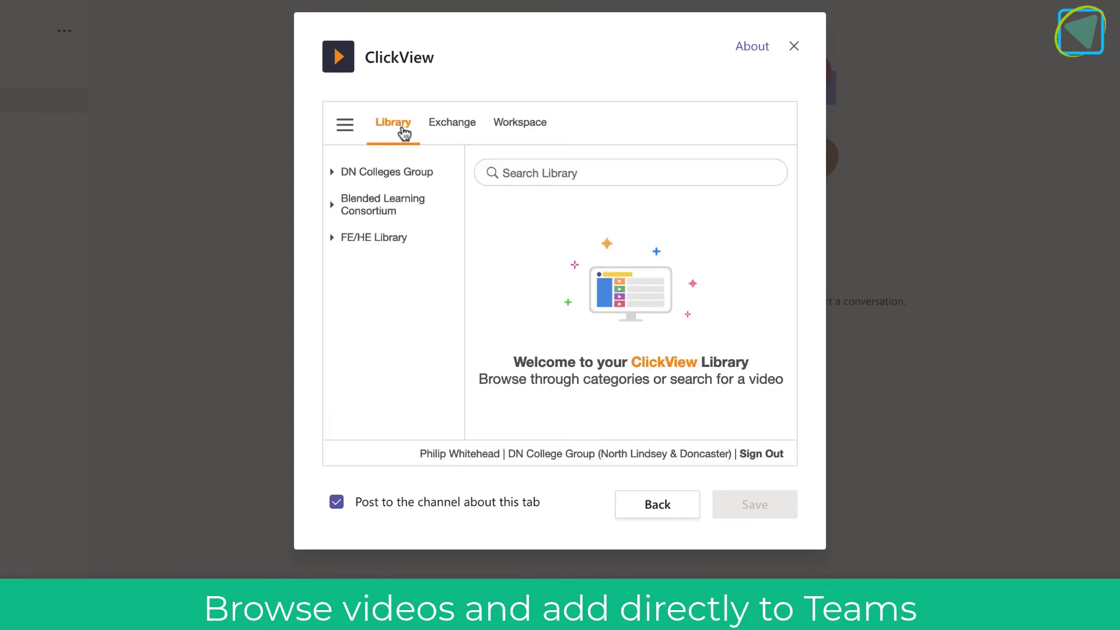
Choose the Clipping Techniques video from the Blended Learning Consortium's Animal Care category and save it as a channel tab
left_click(334, 209)
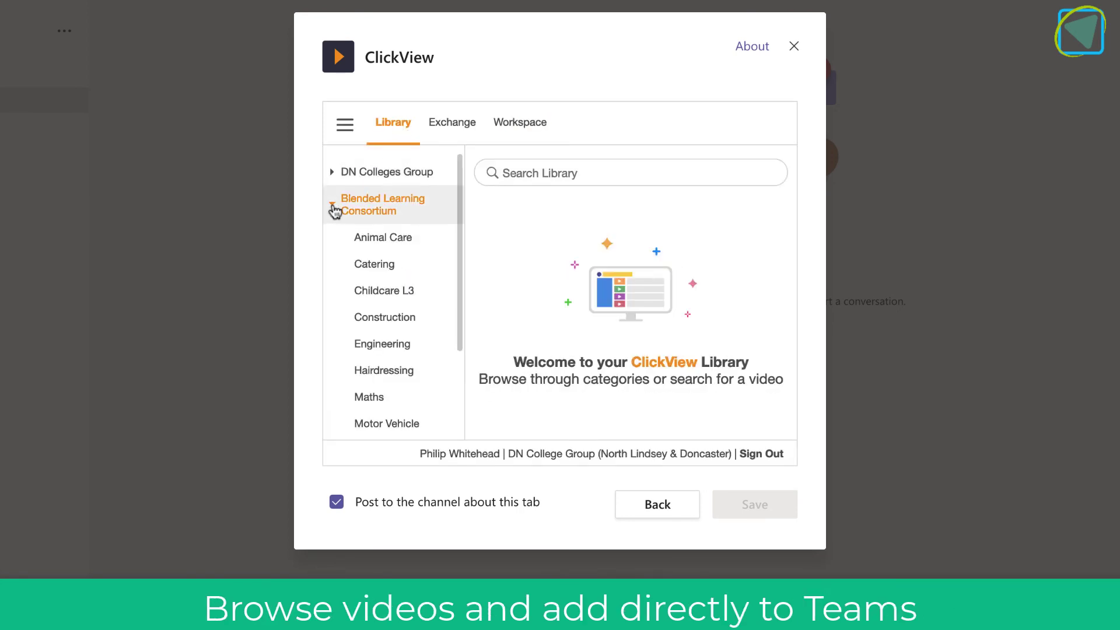
left_click(365, 244)
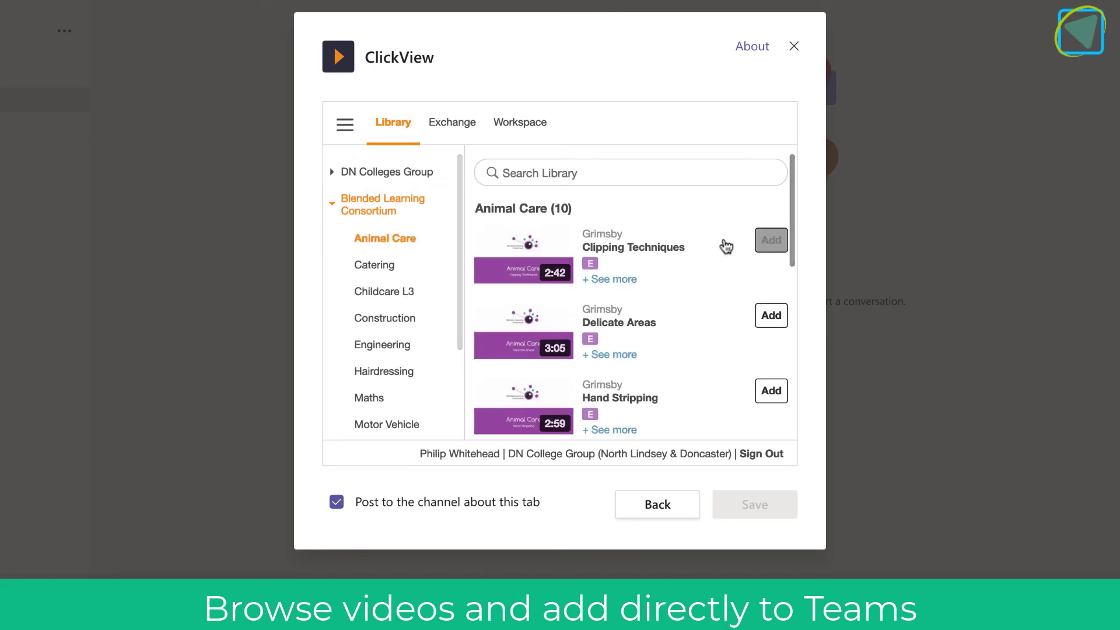
left_click(775, 245)
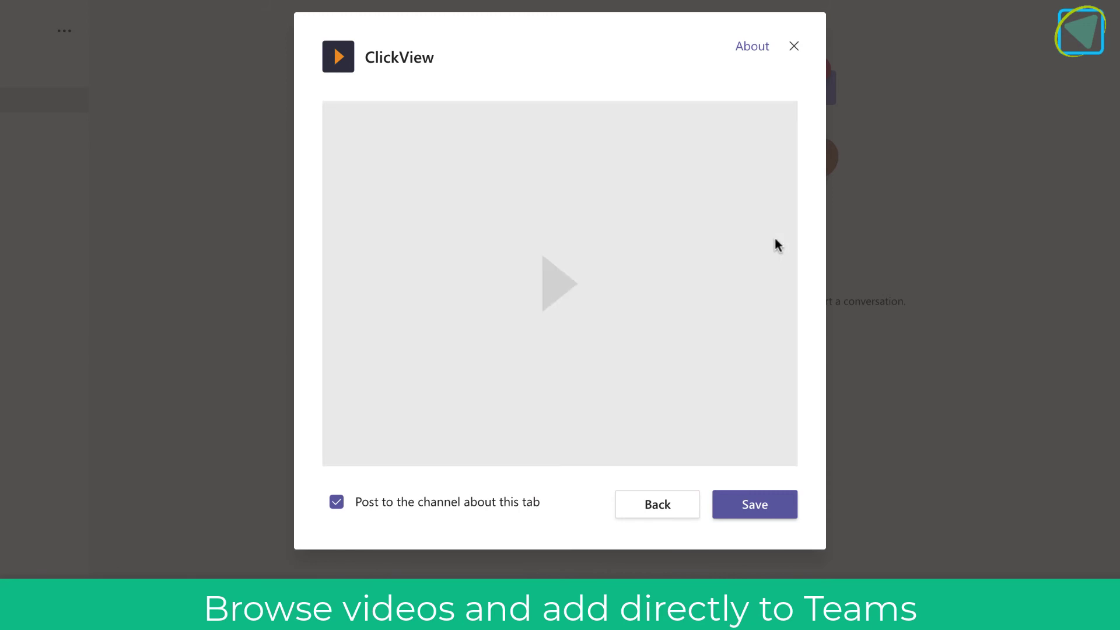
left_click(754, 502)
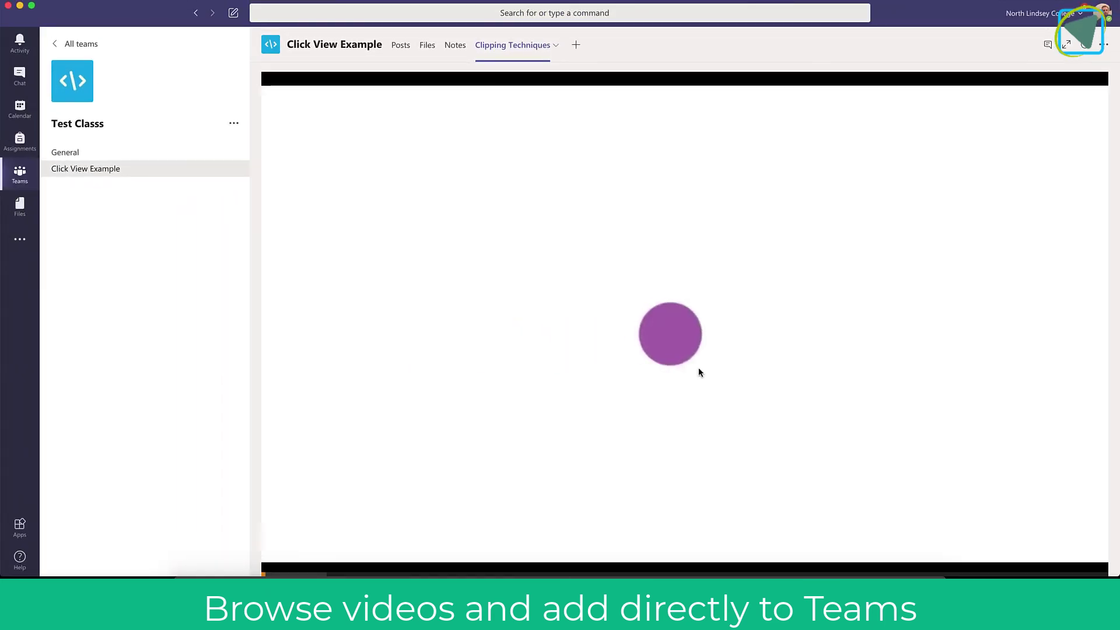
Preview the Clipping Techniques video in its channel tab by skipping ahead in the playback
mouse_move(612, 412)
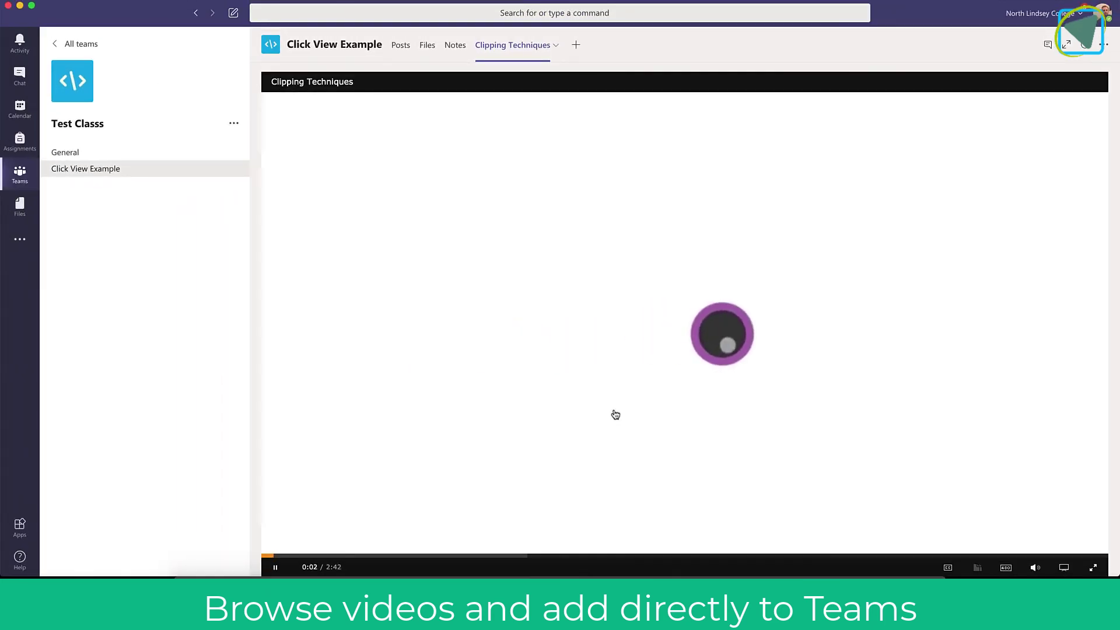
left_click(318, 556)
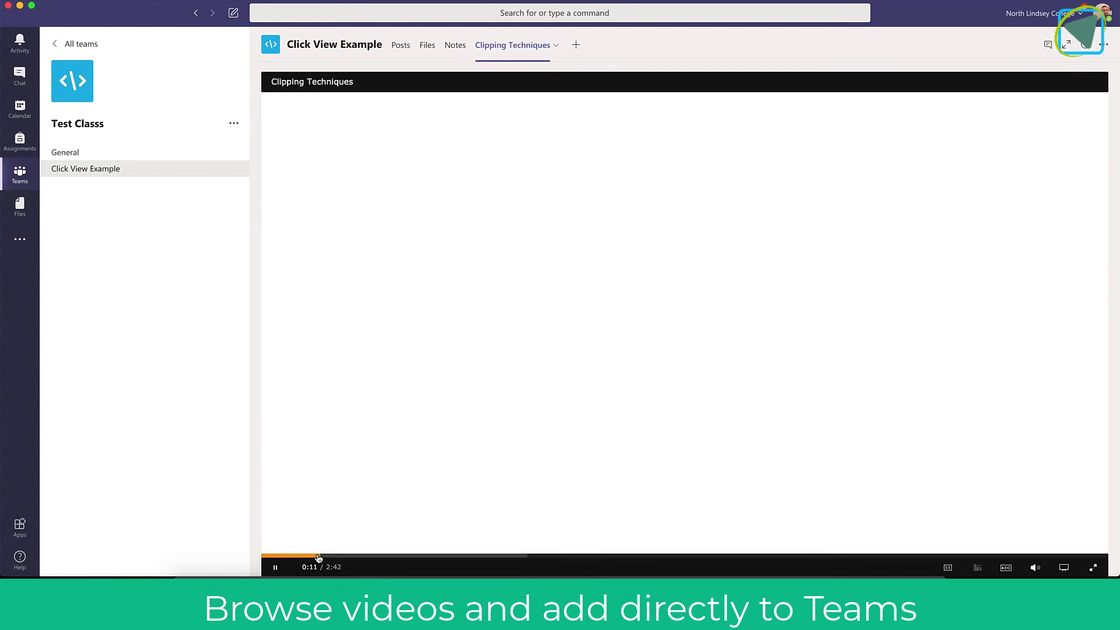
left_click_drag(318, 558, 385, 560)
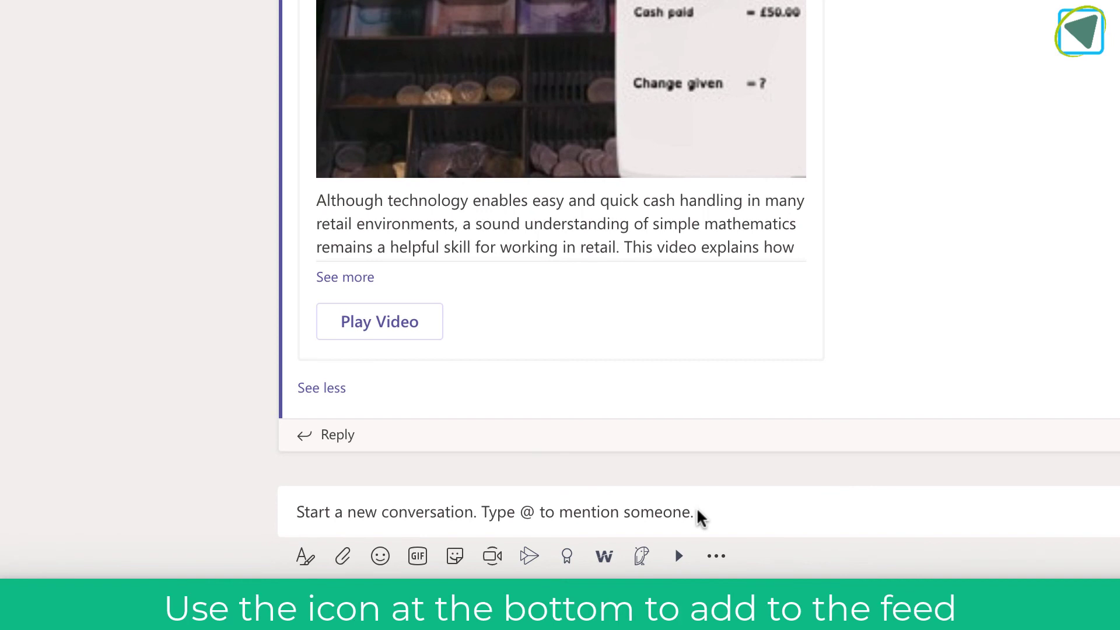
Post the workspace's Dry and Wet Ratios interactive video to the channel conversation through ClickView and start playing it from the post
left_click(679, 556)
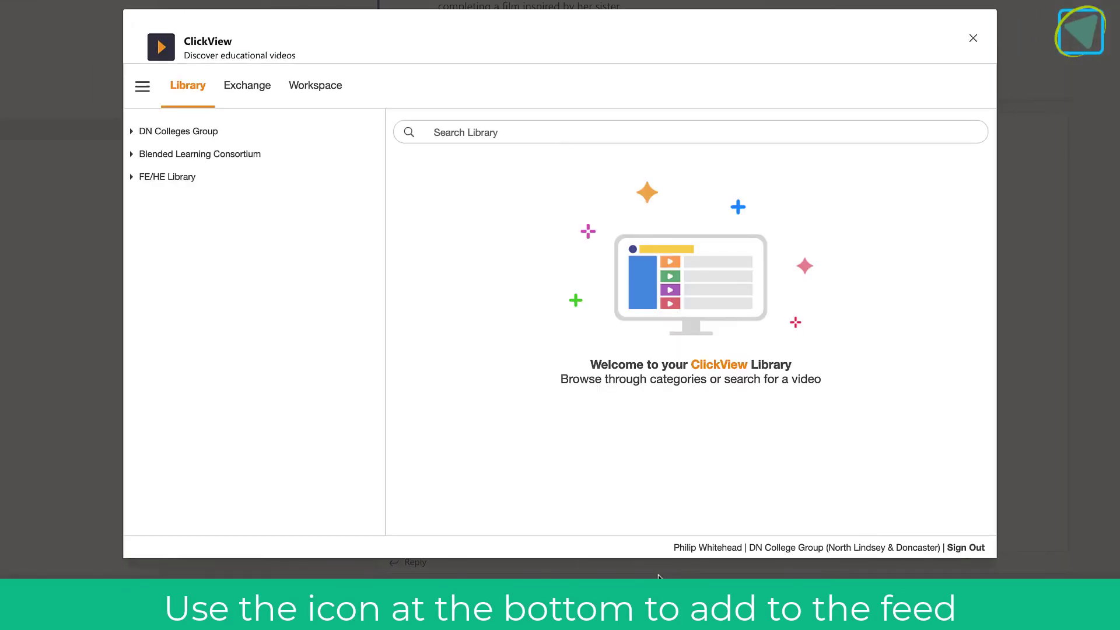
left_click(298, 92)
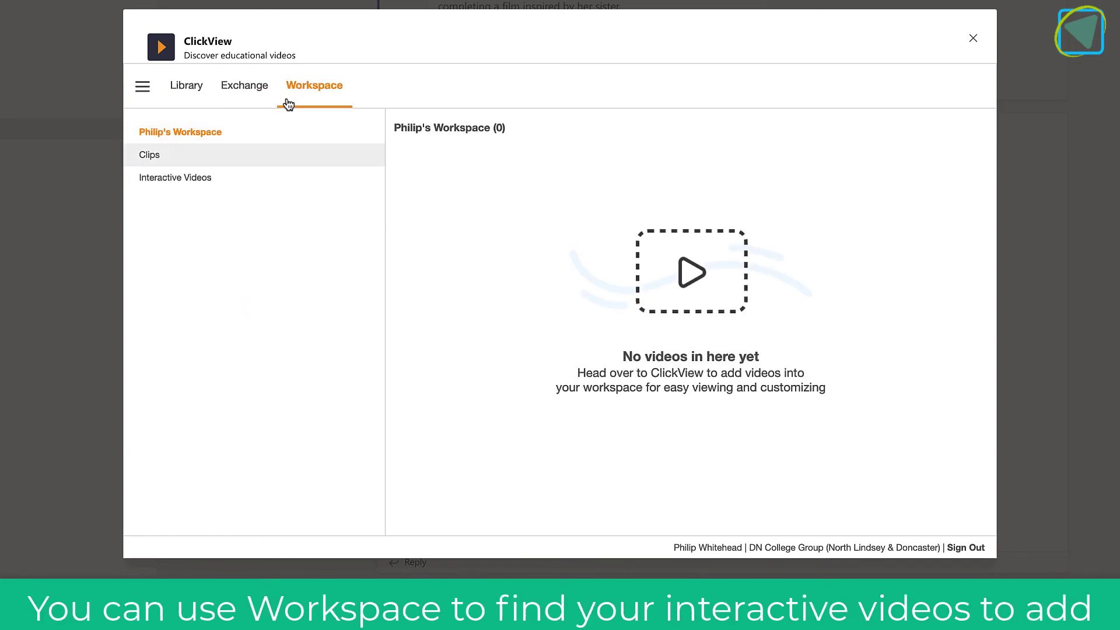
left_click(207, 181)
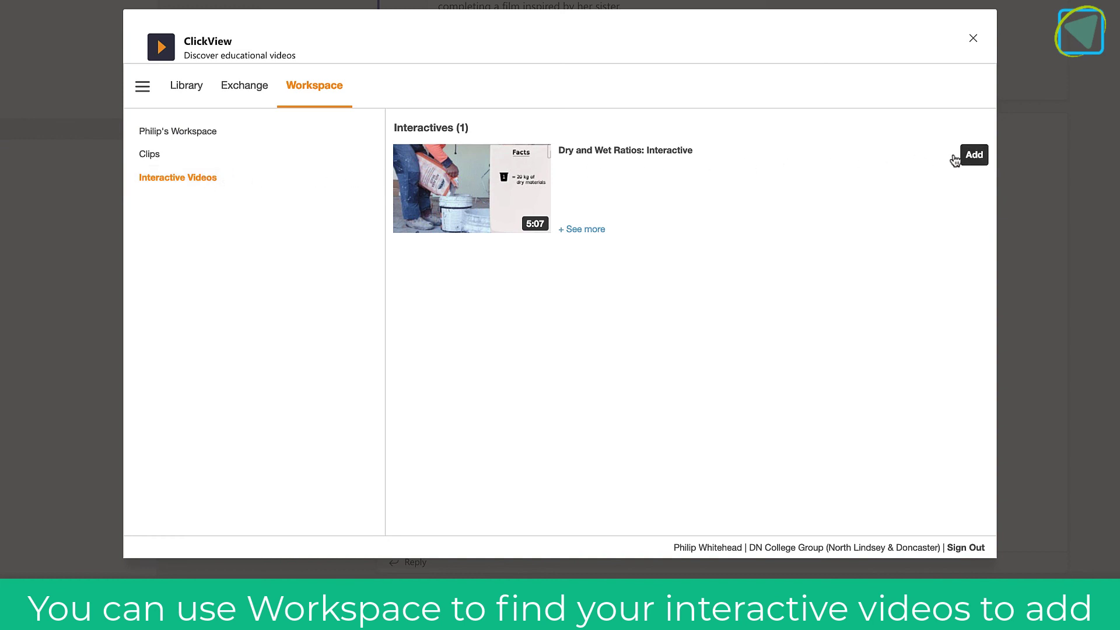
left_click(974, 155)
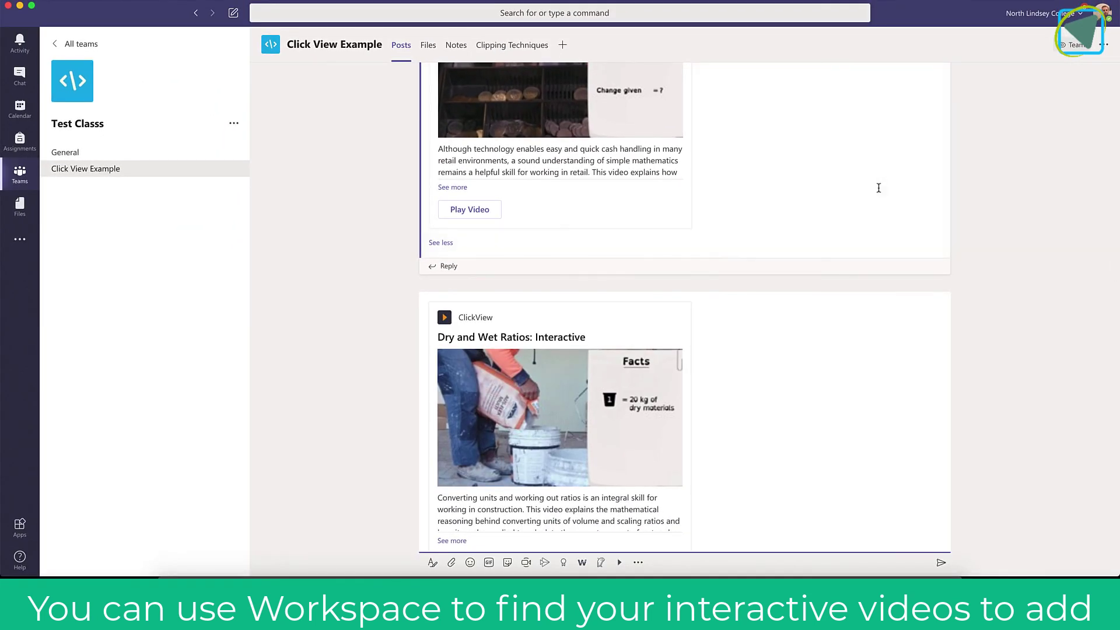
left_click(941, 561)
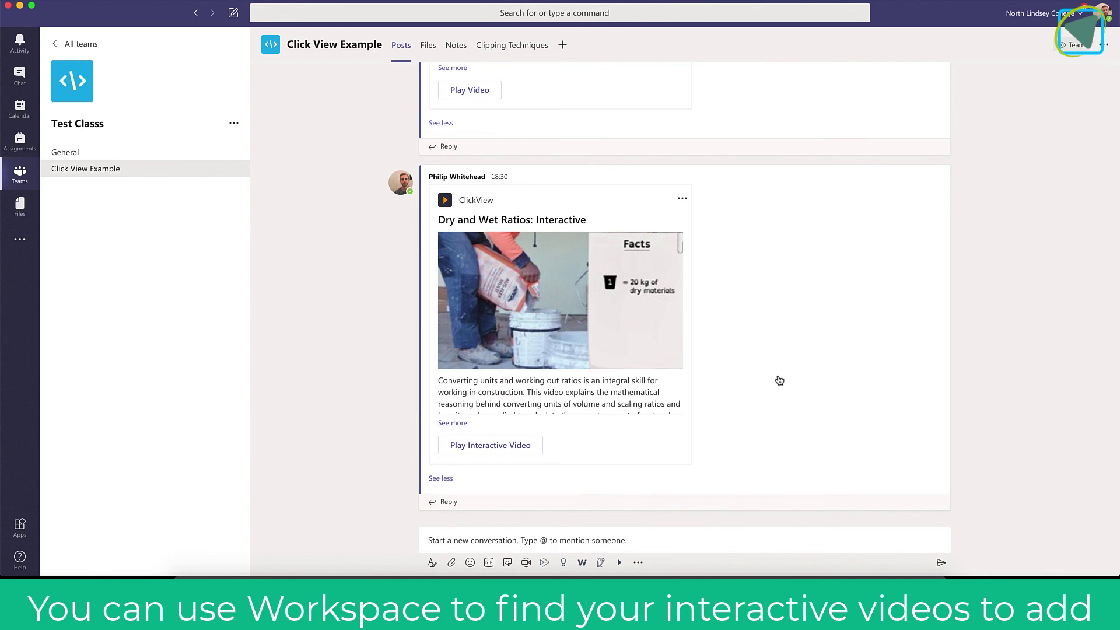
left_click(517, 442)
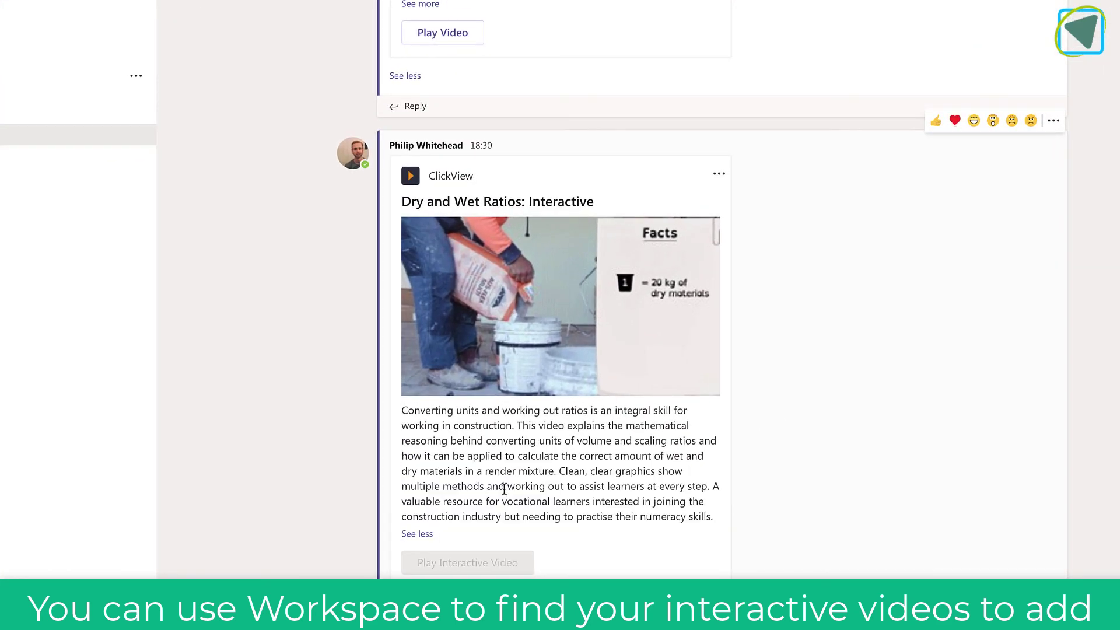